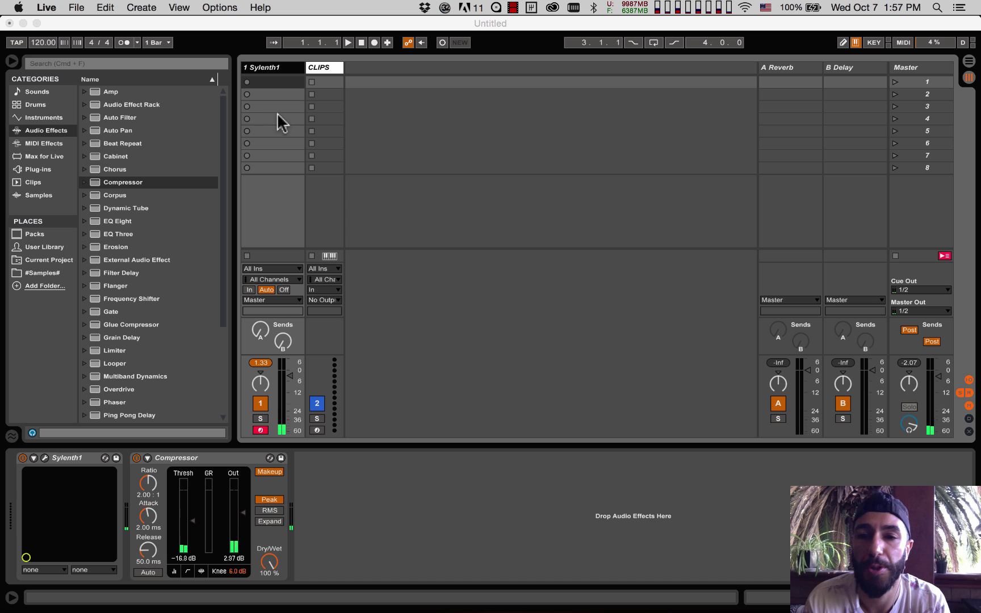
Create a clip in the first slot of the Sylenth1 track, switch to Liquid Music and set the clip's key mode to Minor
double_click(276, 81)
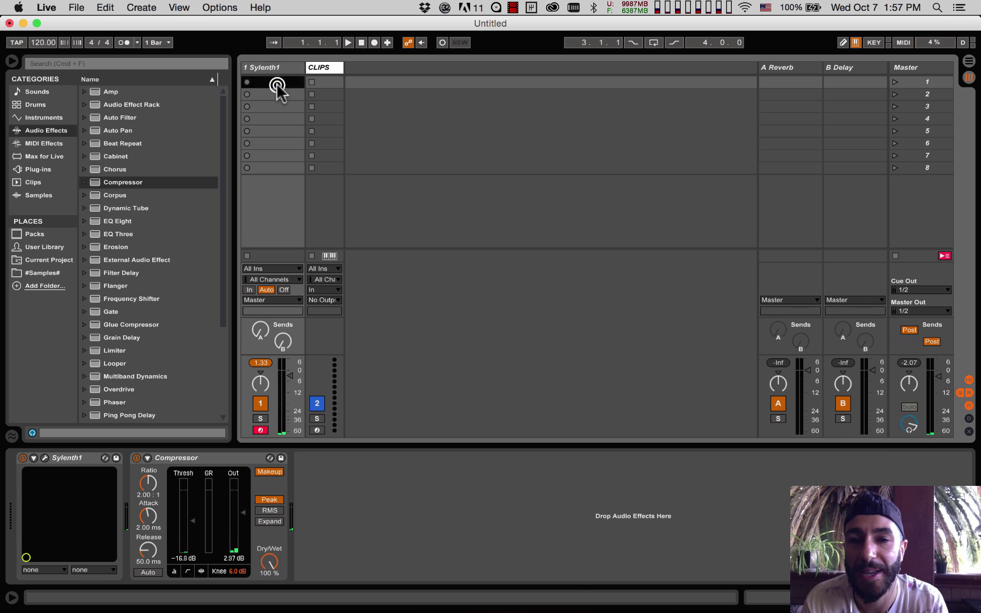
key(super+Tab)
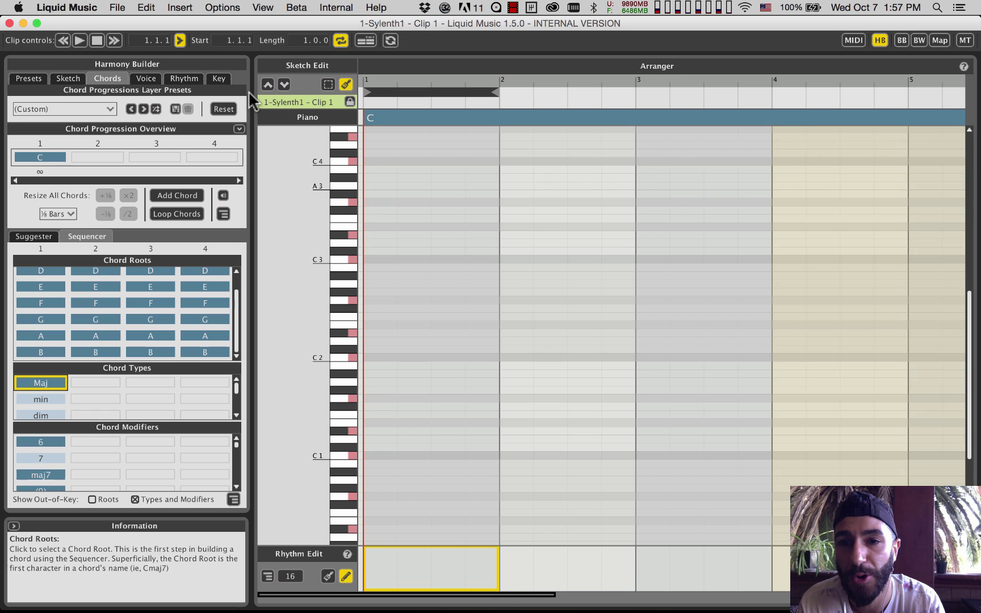
click(223, 80)
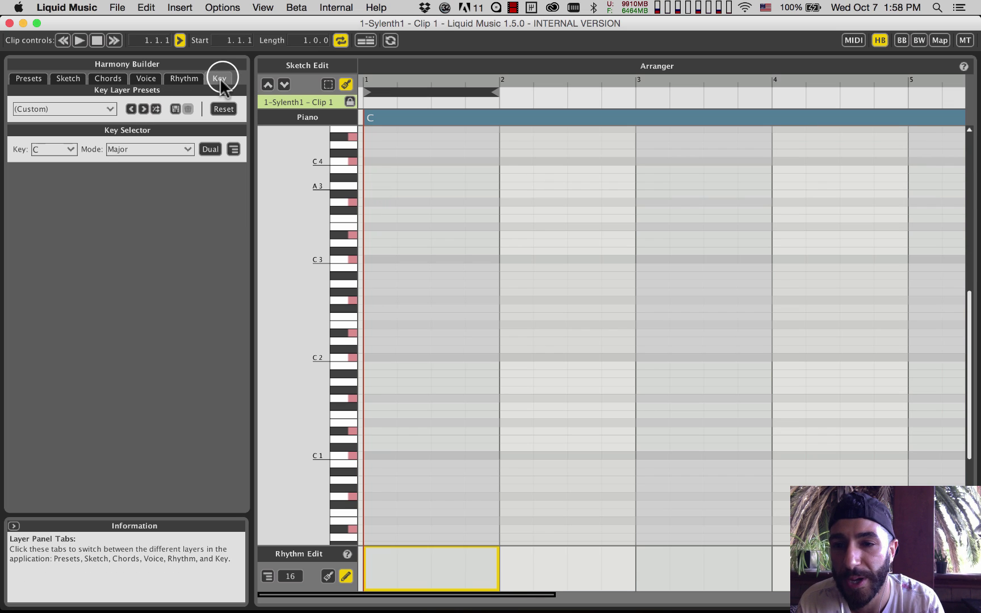
click(144, 147)
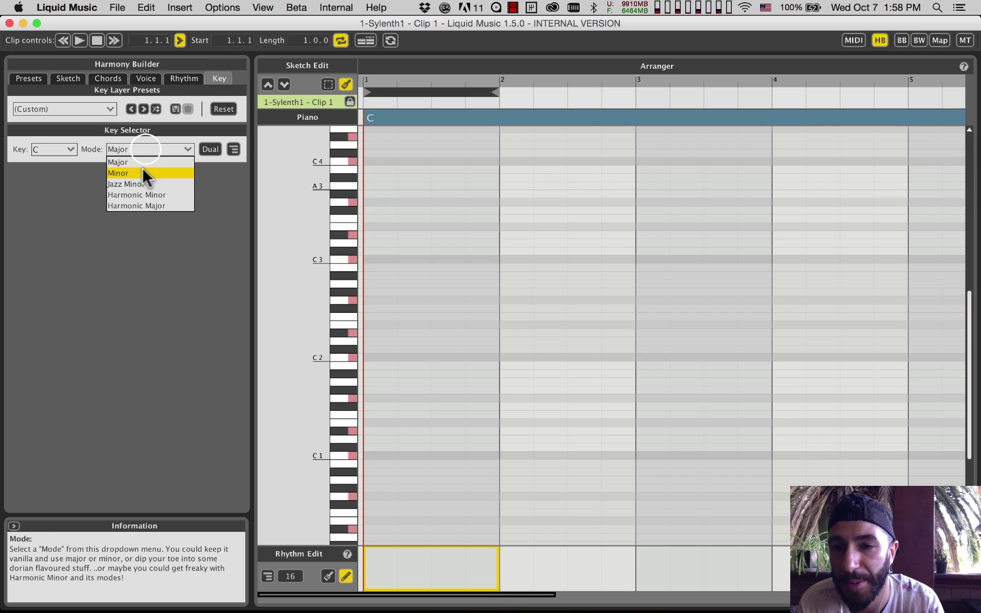
click(142, 166)
Build a four-chord progression in the chord sequencer: C minor, E♭ major, G minor and F minor, one per column
click(110, 78)
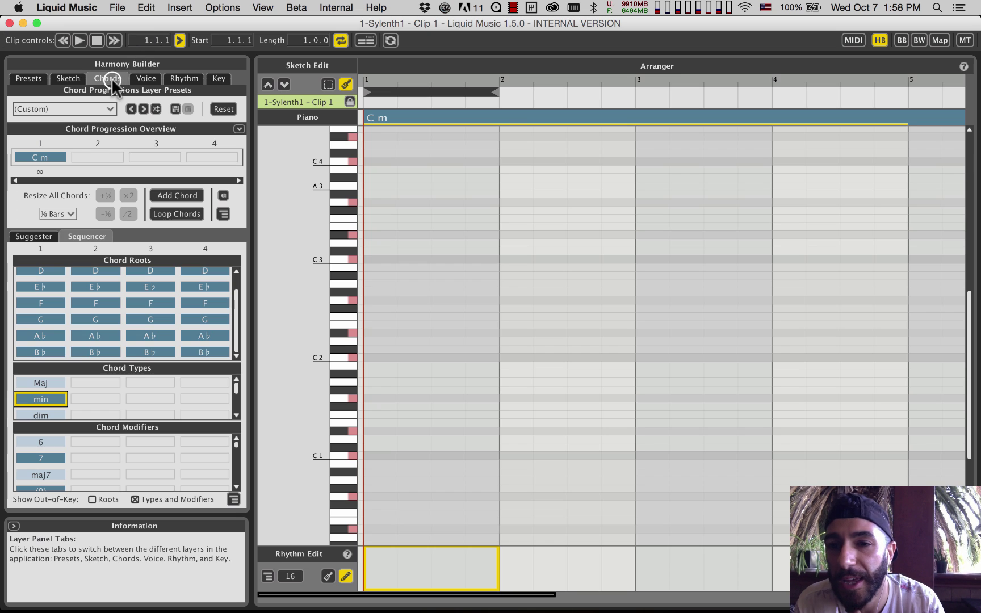
scroll(181, 301, up, 1)
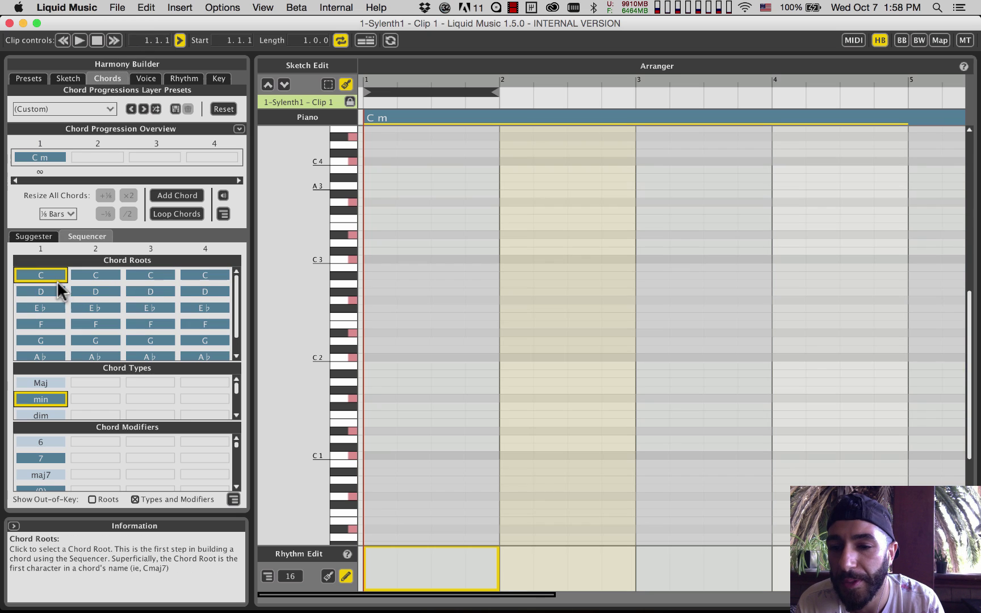
click(91, 307)
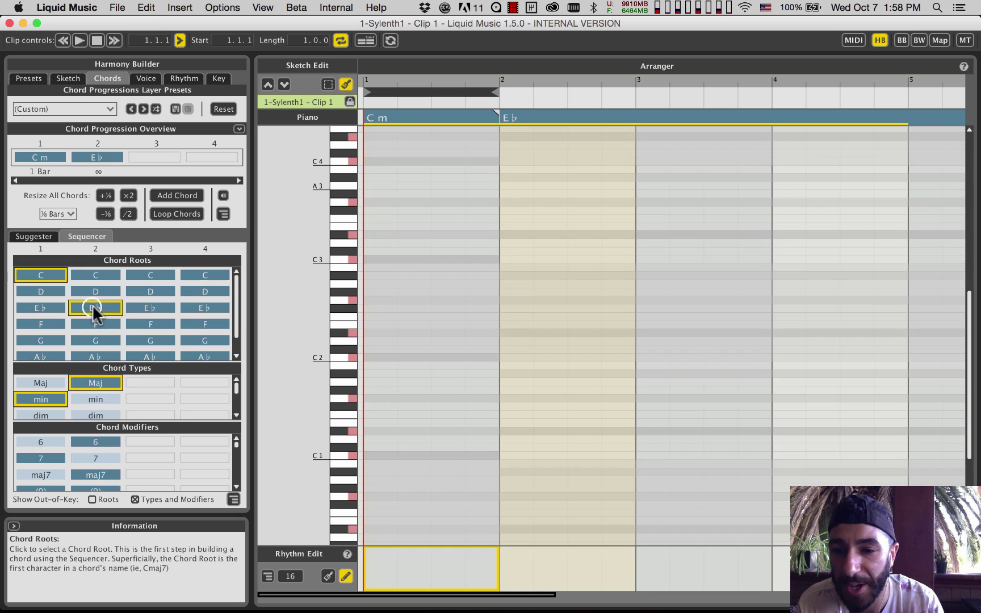
click(147, 342)
click(204, 323)
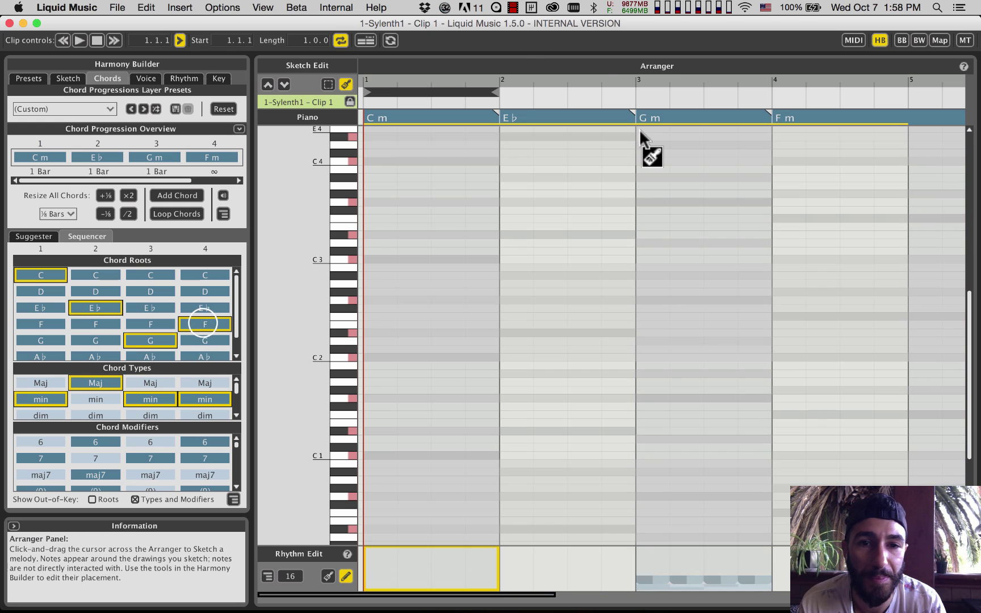
Extend the clip loop to four bars and sketch a straight horizontal line at C3 across all four bars
drag(497, 95, 901, 95)
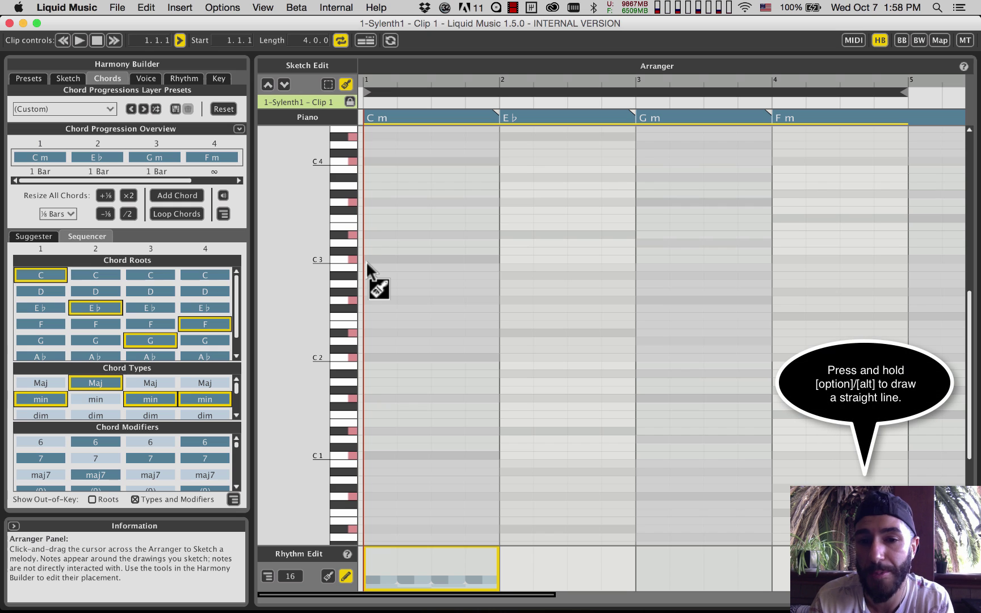
drag(362, 261, 902, 261)
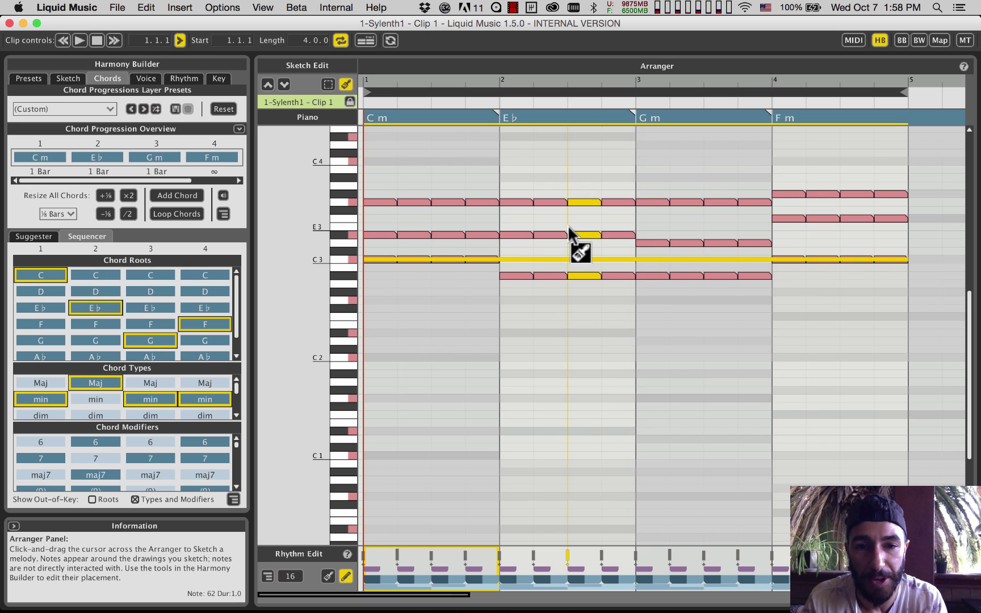
scroll(567, 238, up, 2)
mouse_move(499, 221)
mouse_down()
mouse_move(615, 230)
mouse_move(705, 278)
mouse_move(786, 372)
mouse_move(786, 312)
mouse_move(840, 329)
mouse_up()
key(super+z)
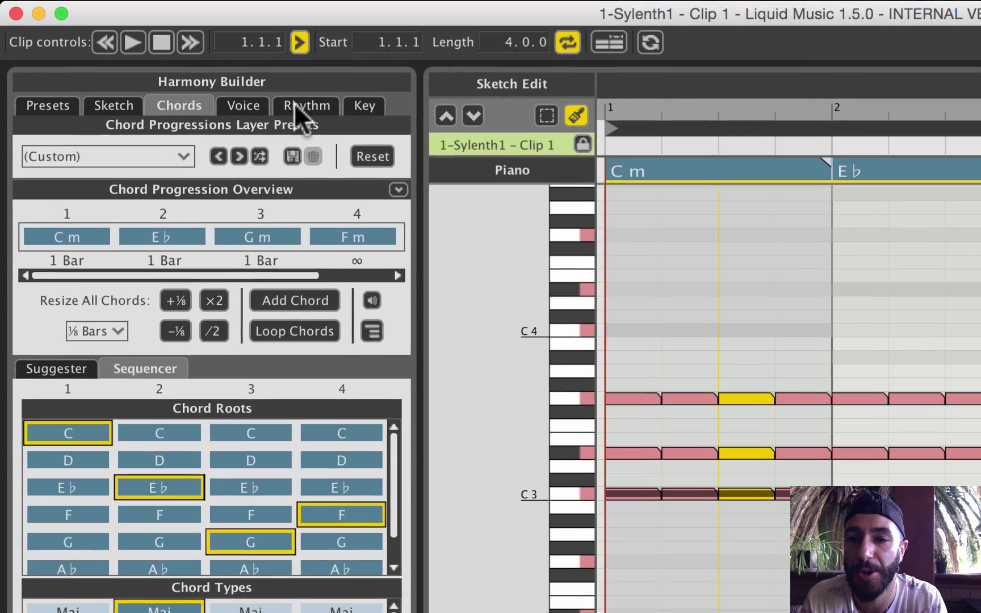
Apply the rhythm layer preset "All Whole notes" to the clip
click(184, 79)
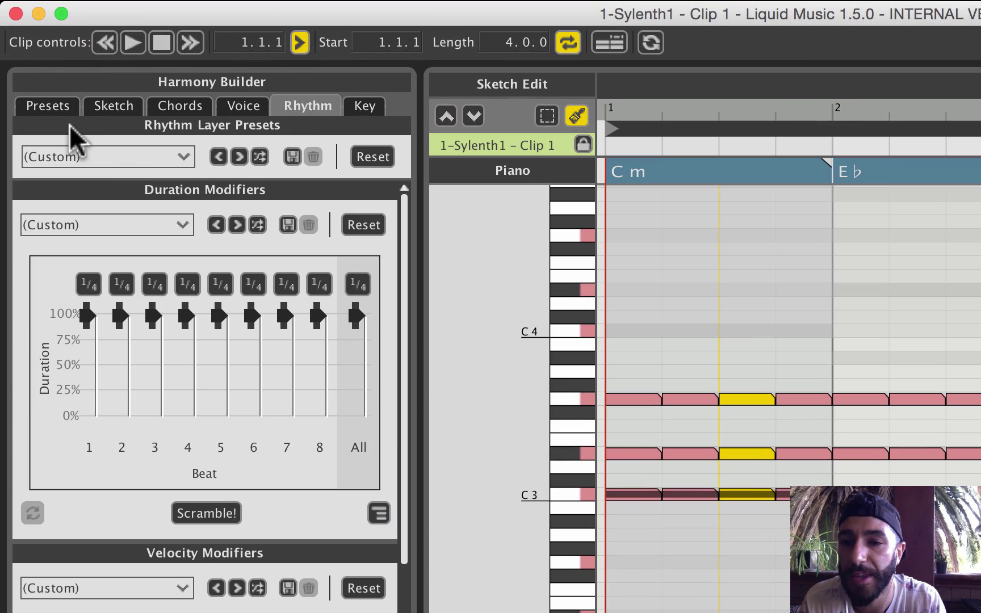
click(183, 157)
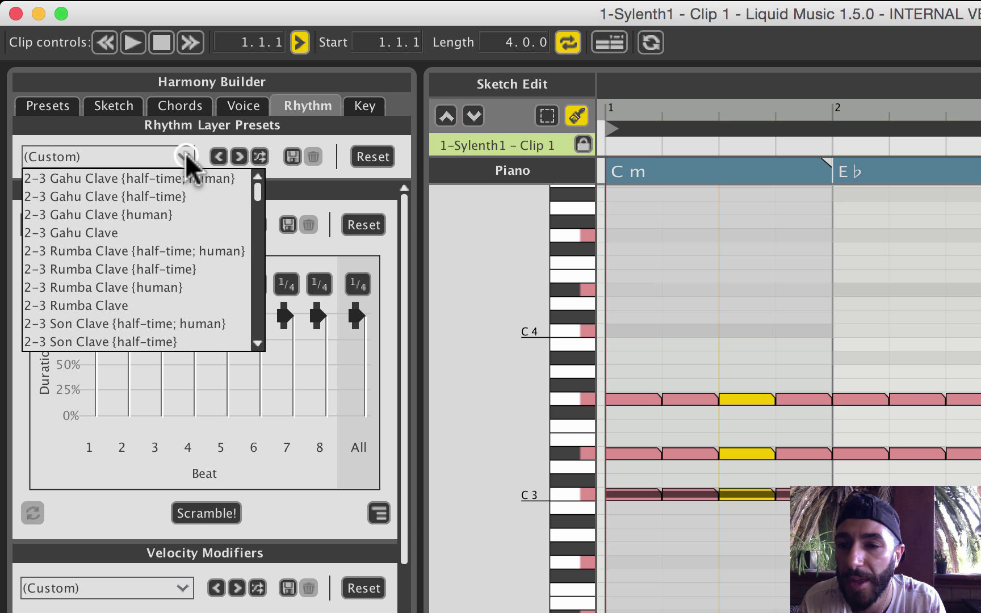
scroll(132, 207, down, 15)
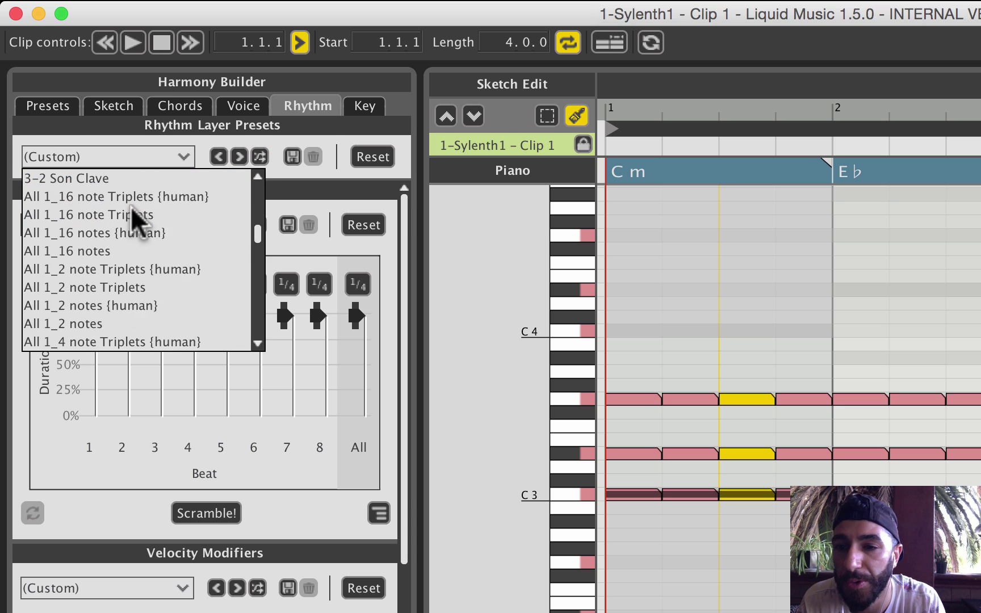
scroll(131, 215, down, 2)
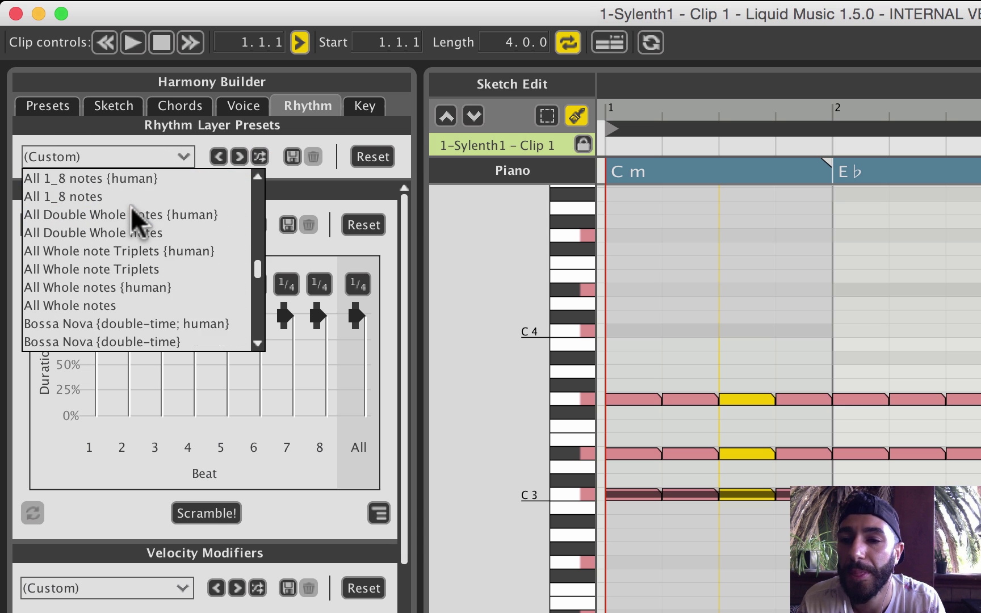
click(117, 302)
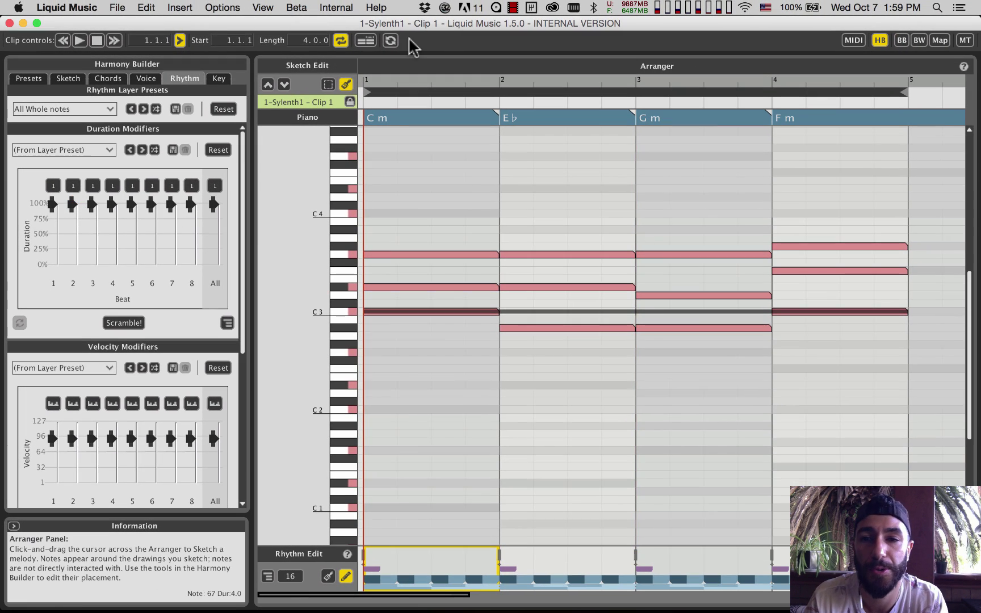
Play the whole-note chord progression through and stop playback
click(79, 40)
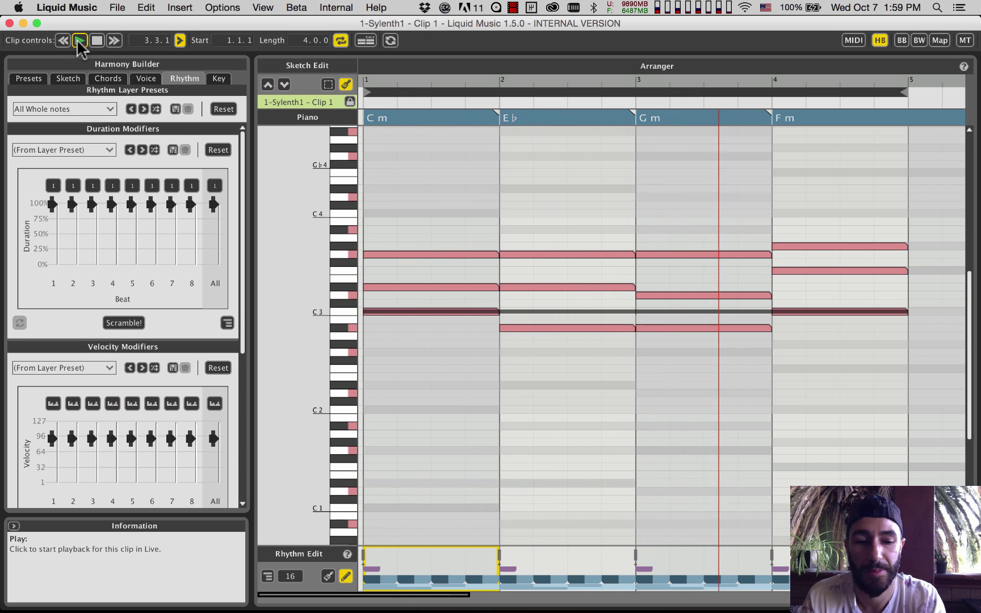
key(XF86AudioLowerVolume)
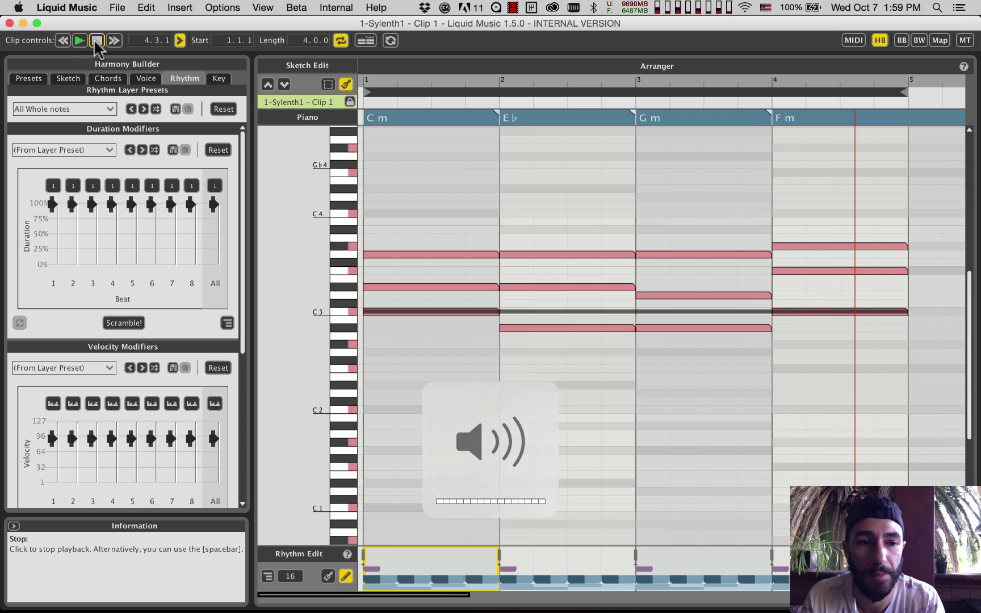
click(96, 40)
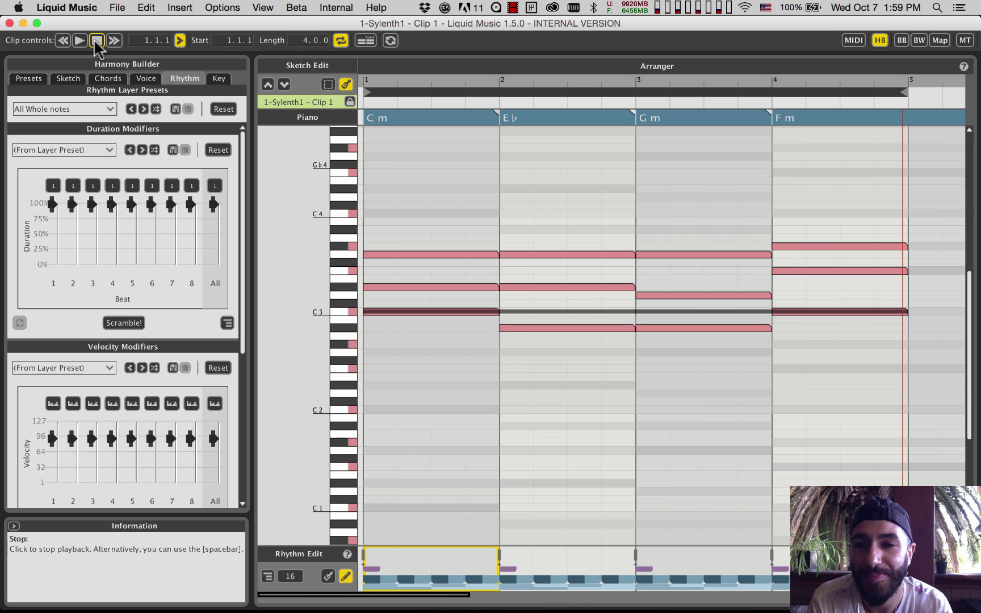
Examine the voice and chord layer settings and the available voice layer presets, and listen to the unspread progression again
click(146, 77)
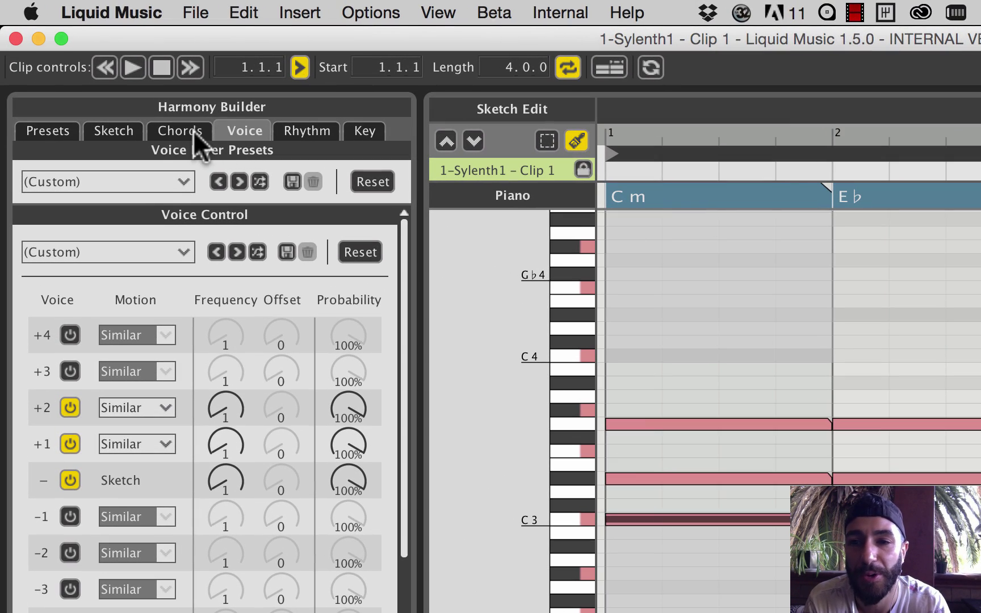
click(193, 131)
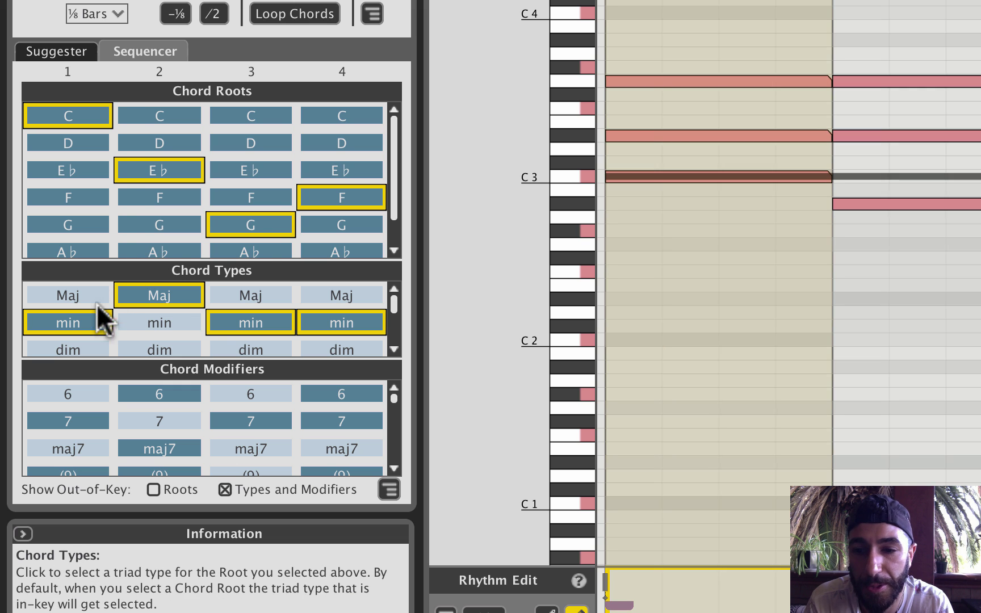
key(space)
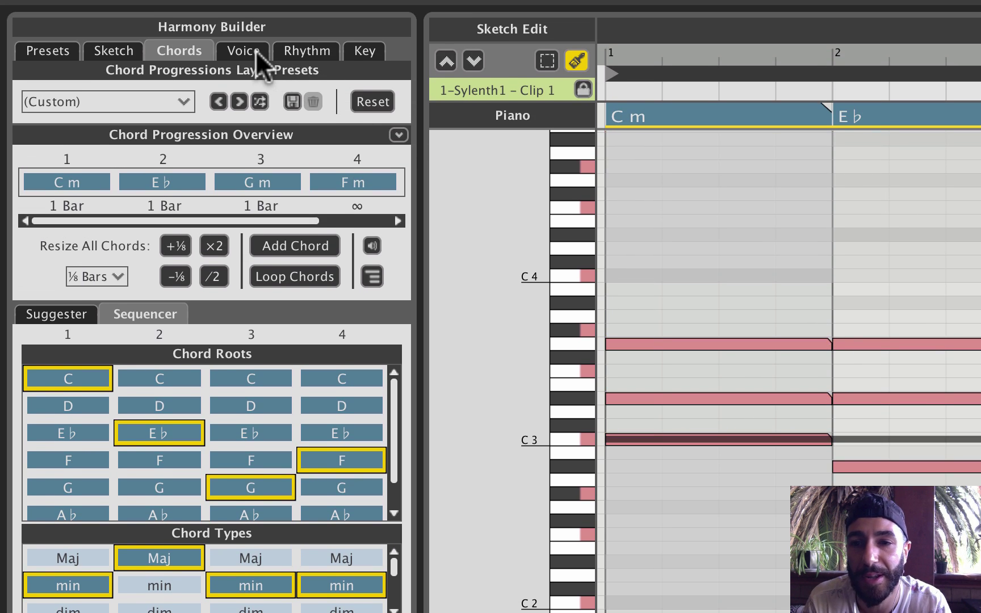
click(256, 50)
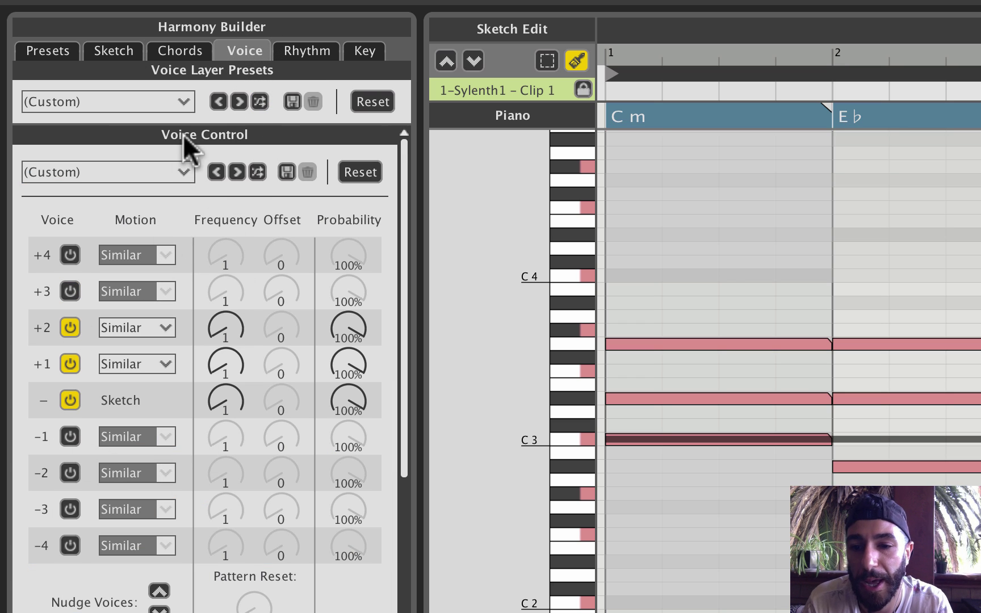
scroll(220, 282, down, 10)
scroll(220, 282, up, 10)
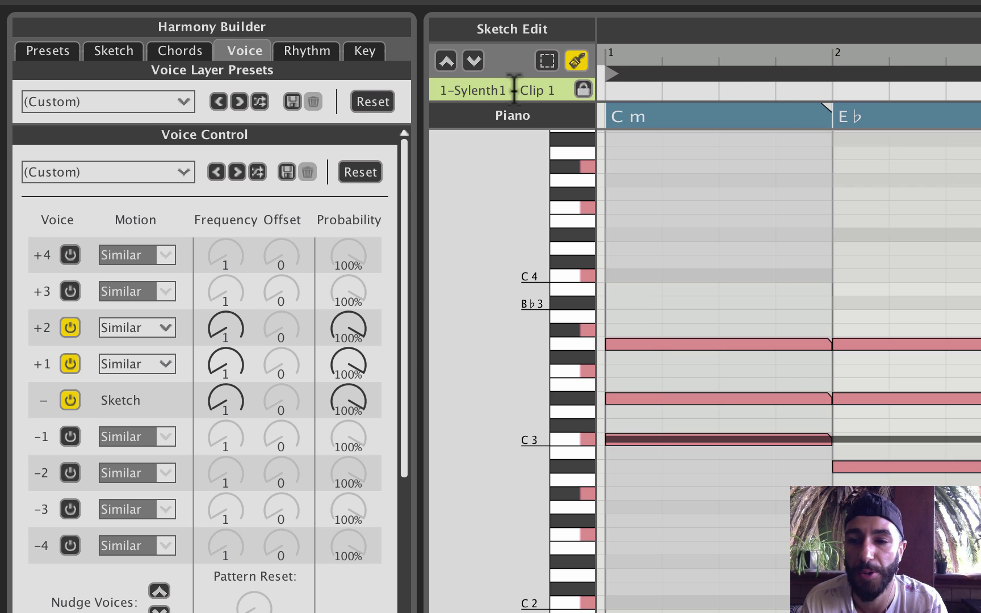
click(184, 98)
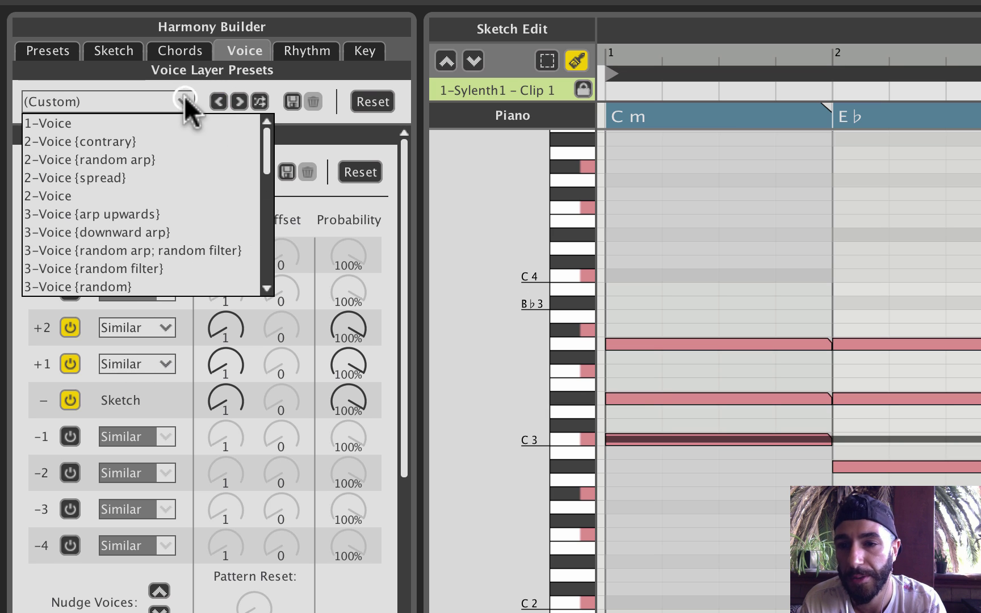
scroll(142, 203, down, 3)
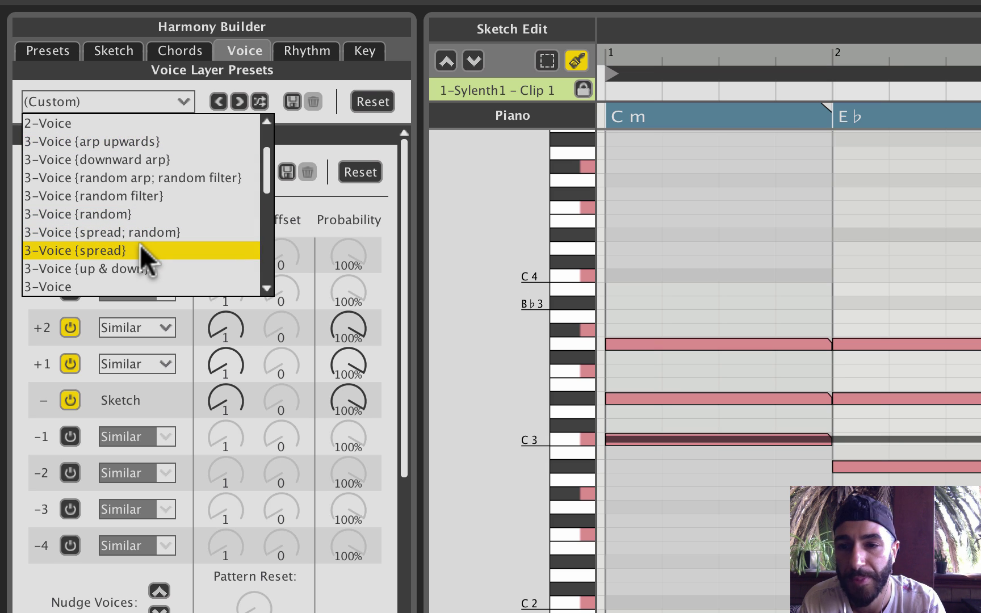
click(214, 19)
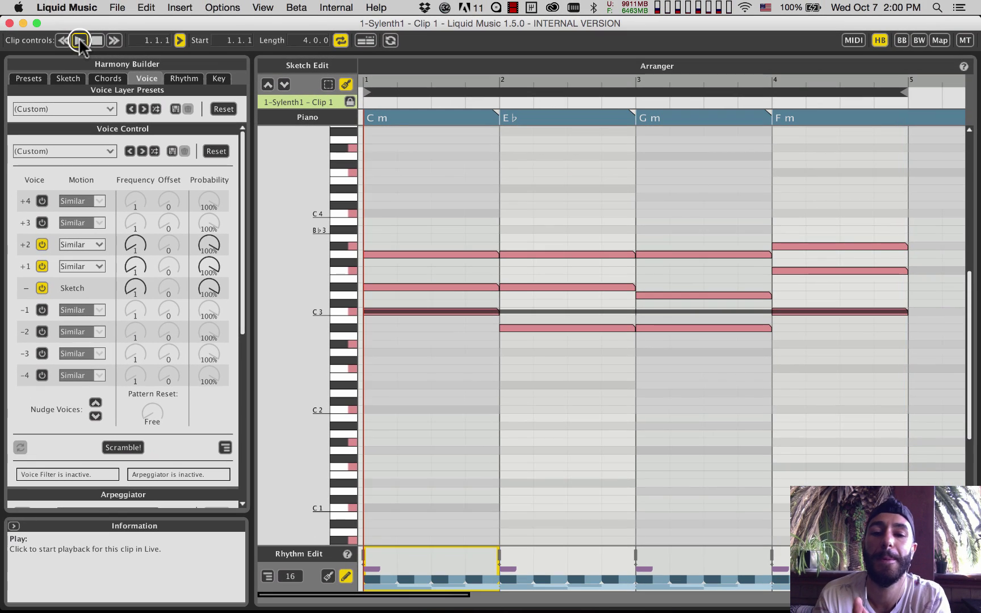
click(79, 40)
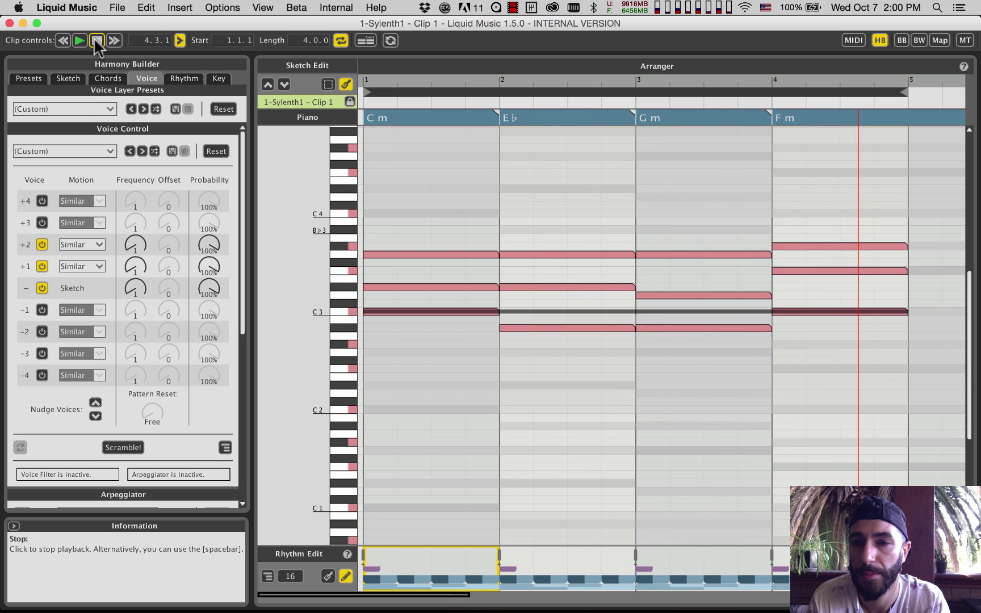
click(96, 42)
Apply the voice layer preset "3-Voice {spread}" and play the progression with the wider voicing
click(112, 109)
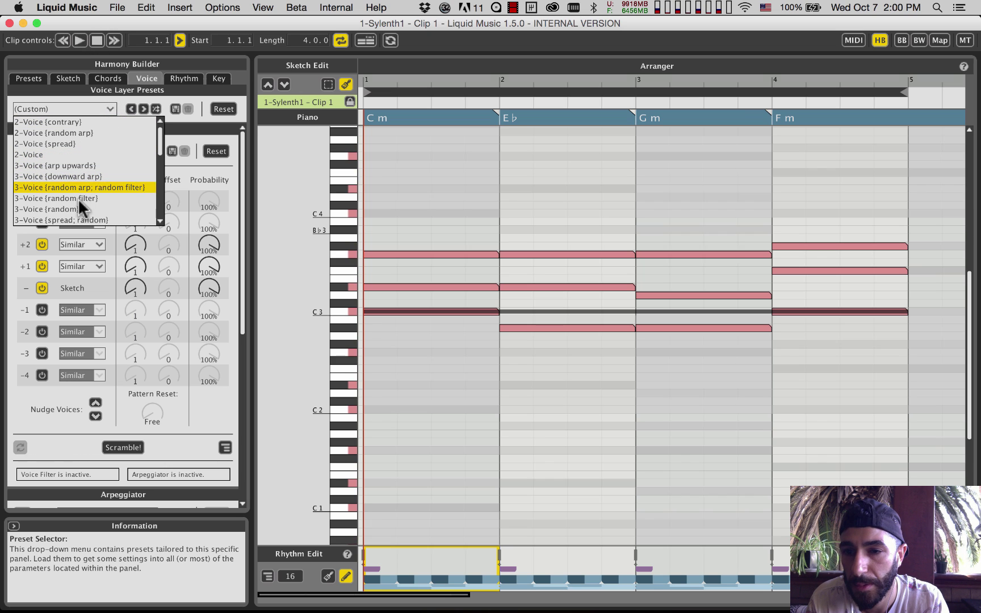
scroll(77, 205, down, 2)
click(66, 209)
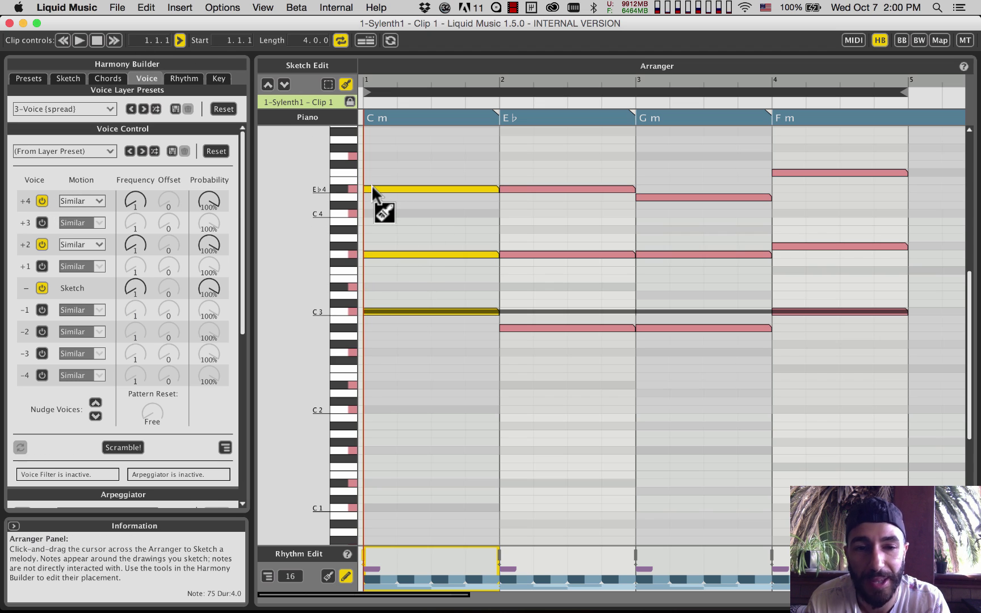
click(79, 41)
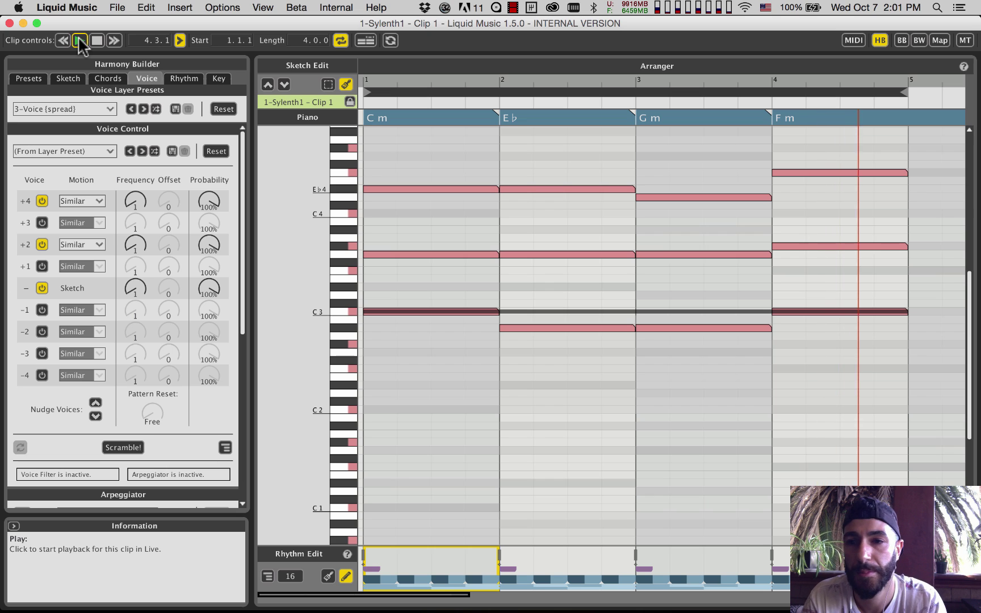
click(101, 42)
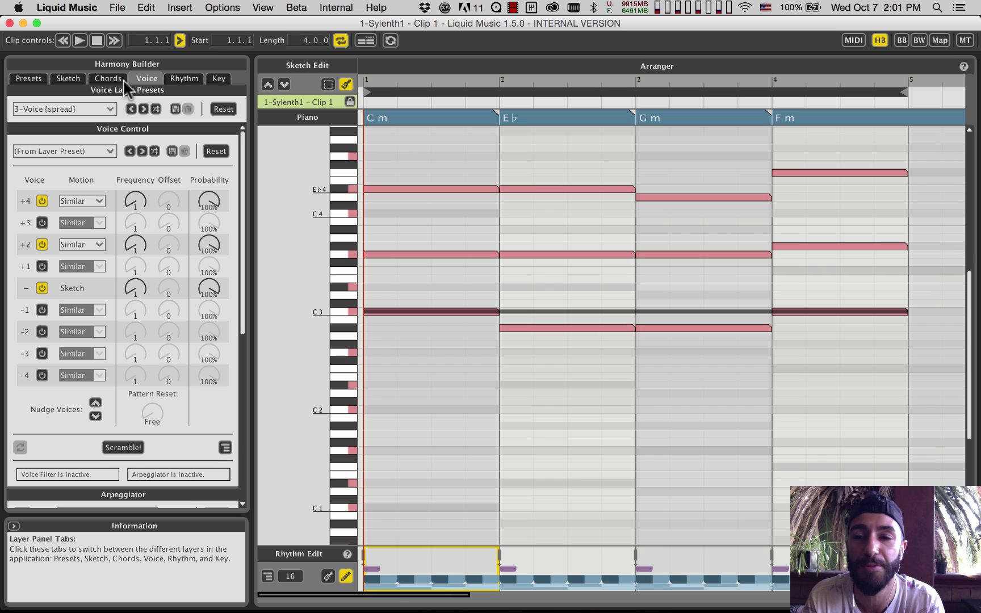
Add the chord modifier 7 to the first, third and fourth chords and maj7 to the second chord
click(107, 77)
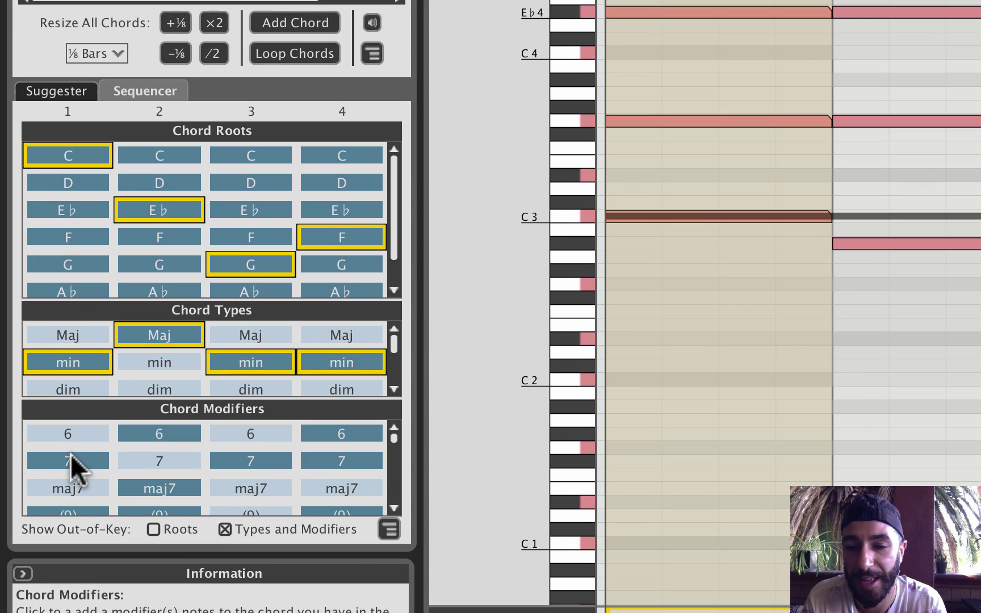
click(70, 453)
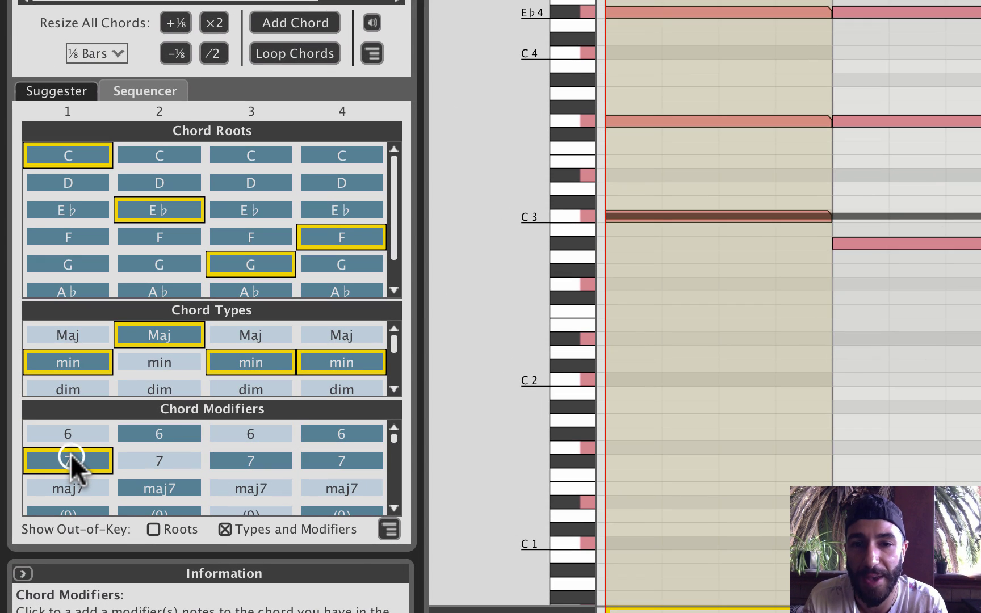
click(169, 482)
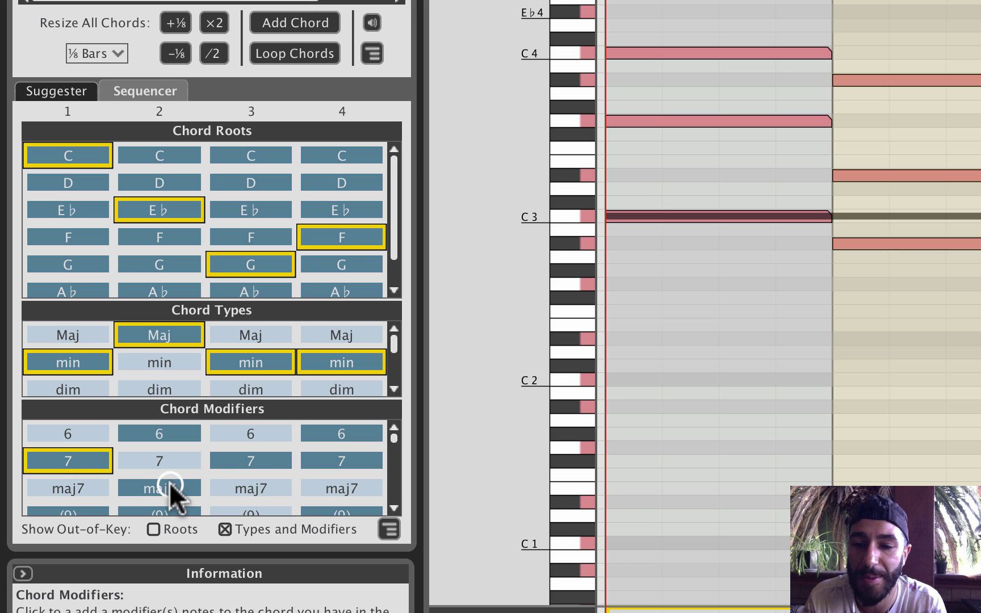
click(263, 456)
click(329, 457)
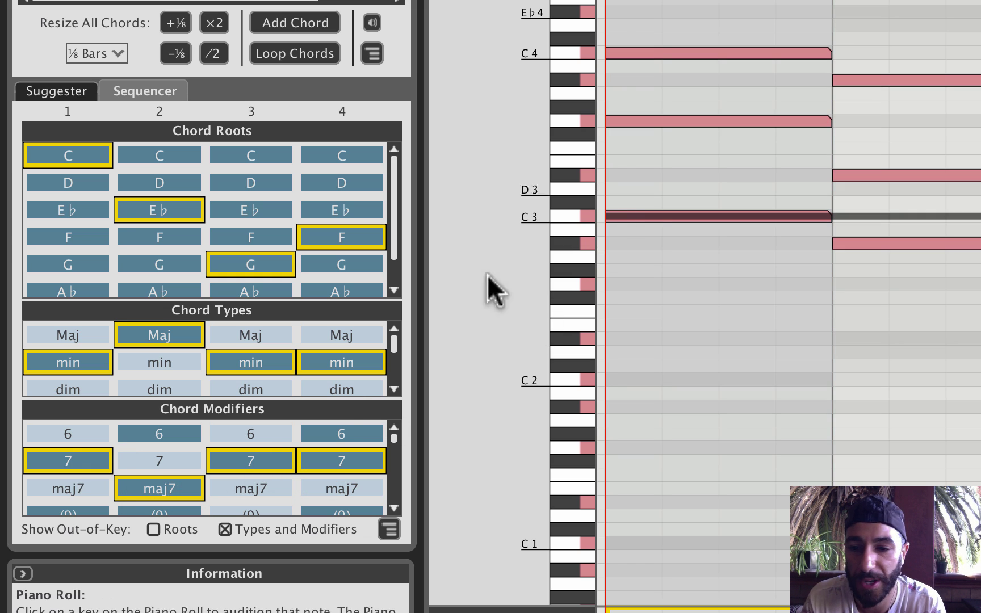
click(69, 463)
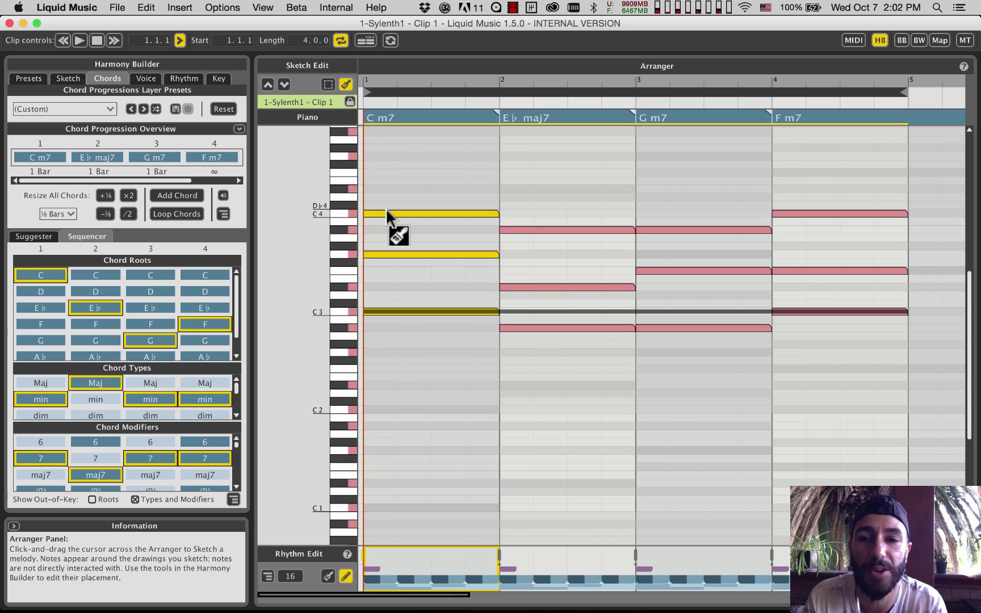
Try a closer voicing by turning off voice +4, activating voice +1, and switching voice +3 on and off
click(149, 77)
click(41, 200)
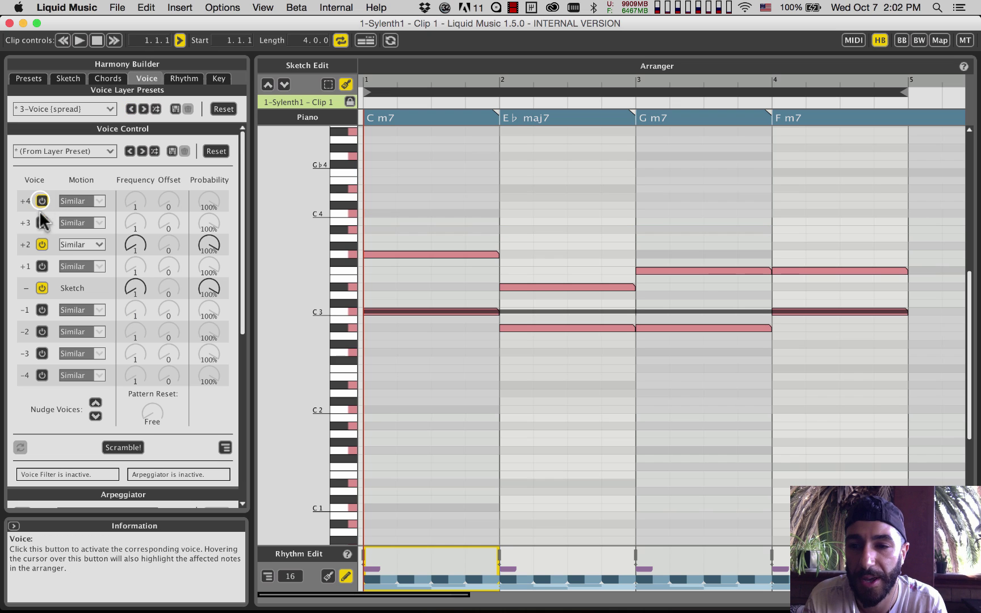
click(42, 223)
click(41, 266)
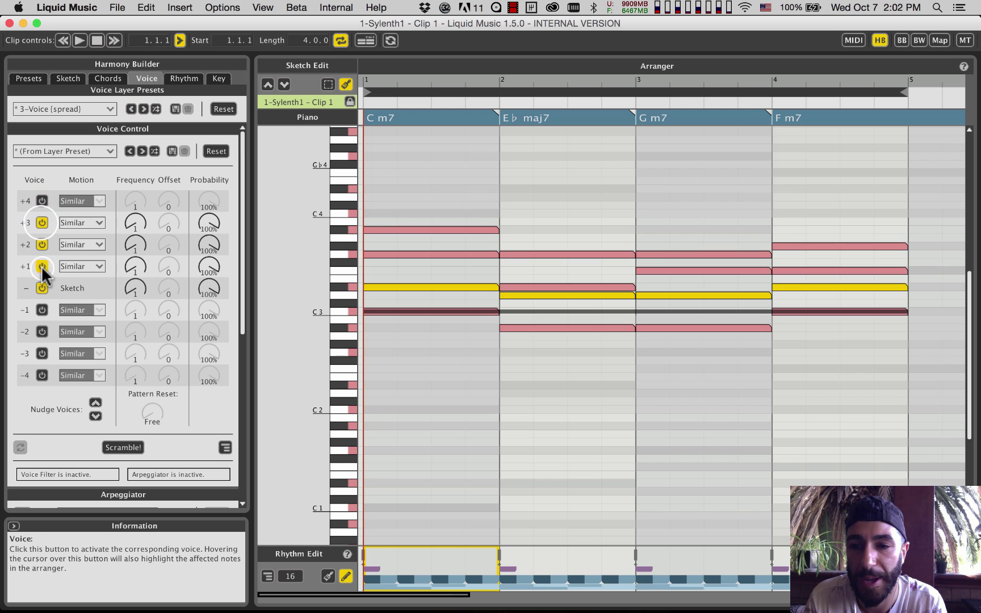
click(41, 223)
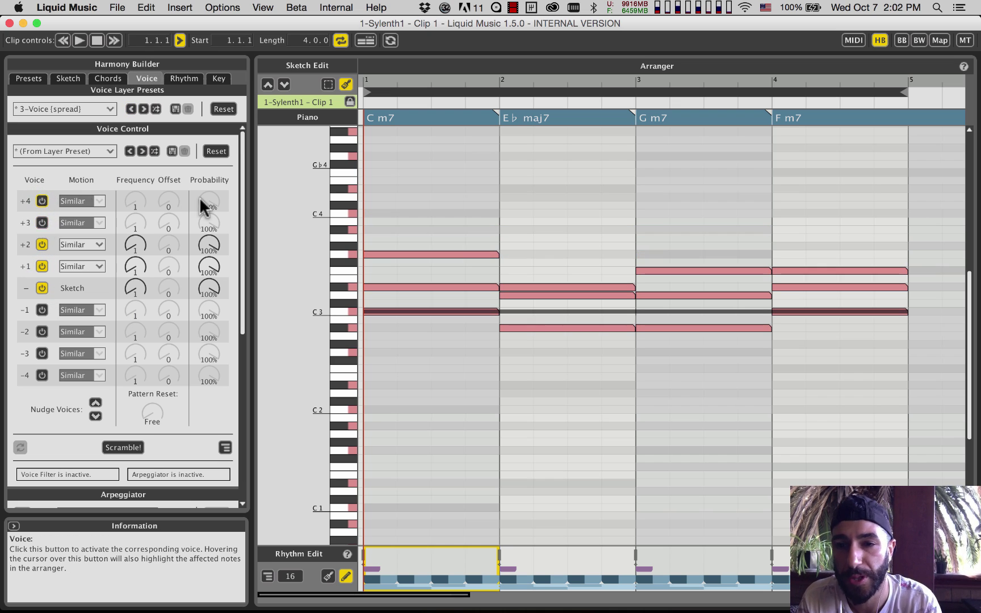
Reset the voice layer, activate voice +3 to add a fourth note, and play the seventh-chord progression
click(224, 108)
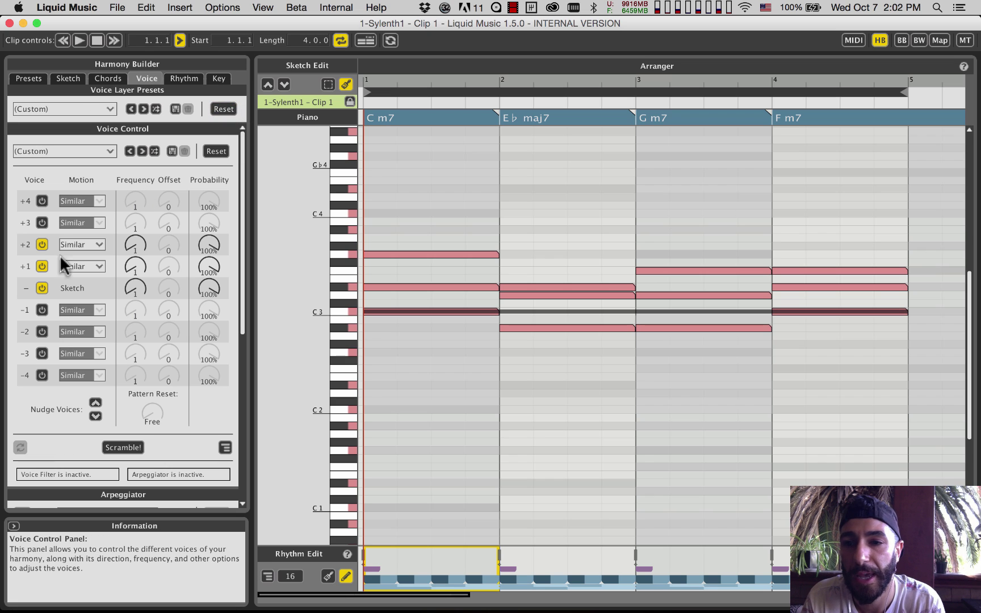
click(43, 222)
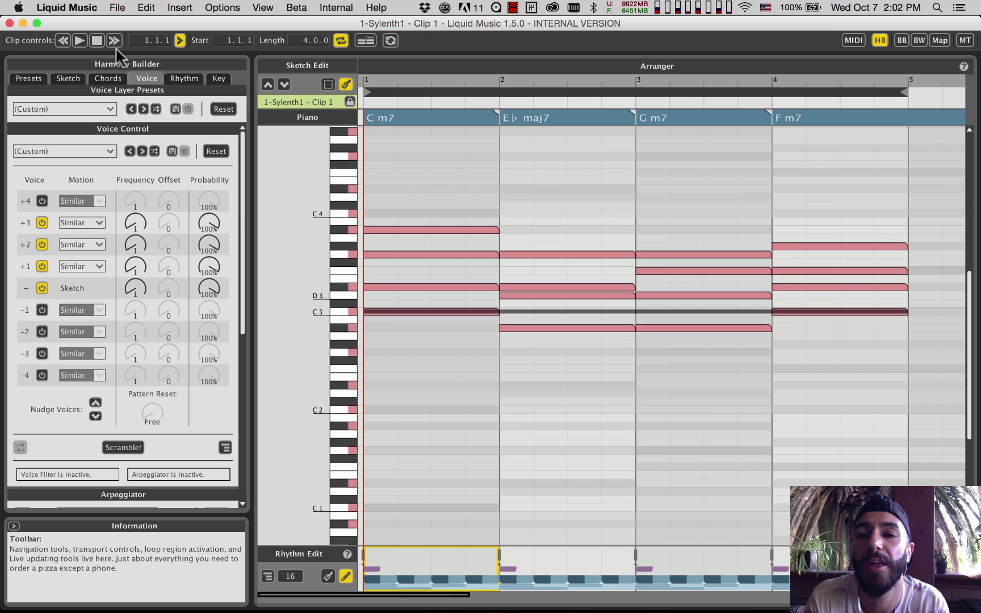
click(79, 42)
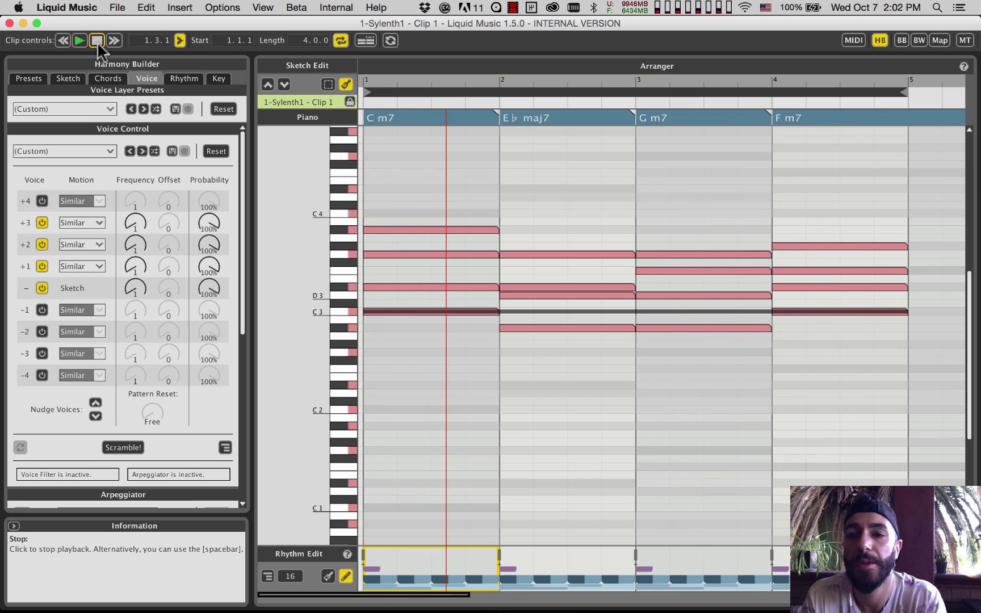
click(97, 42)
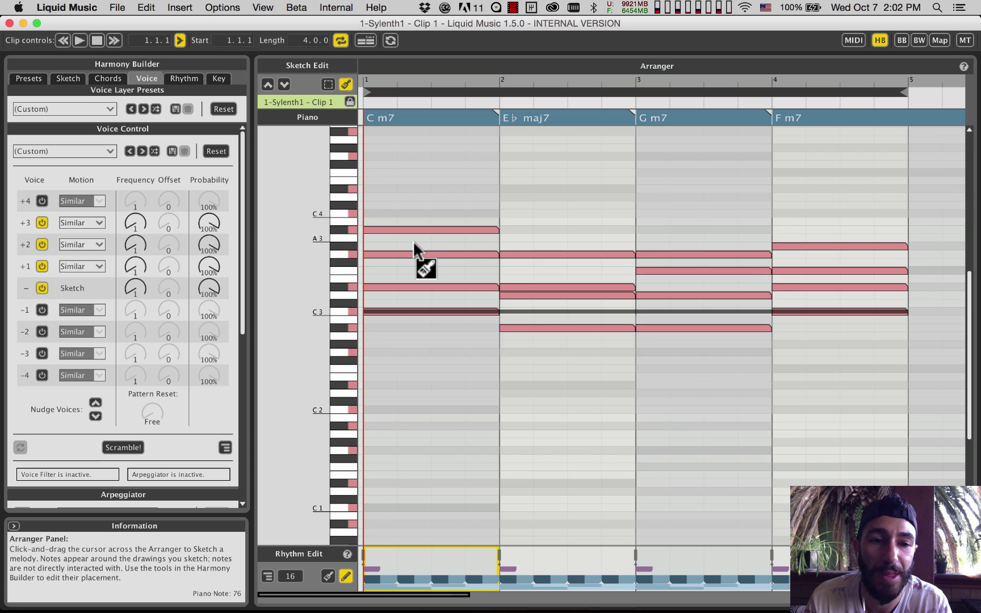
Apply the voice layer preset "Drop-2 {4-note chords only}" and play the progression through
scroll(413, 240, up, 5)
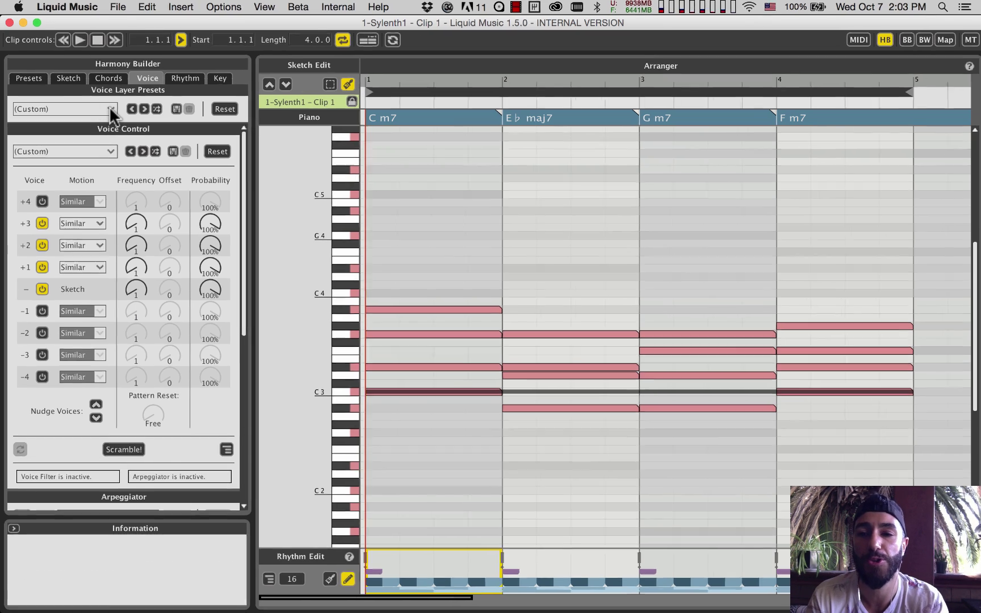
click(110, 109)
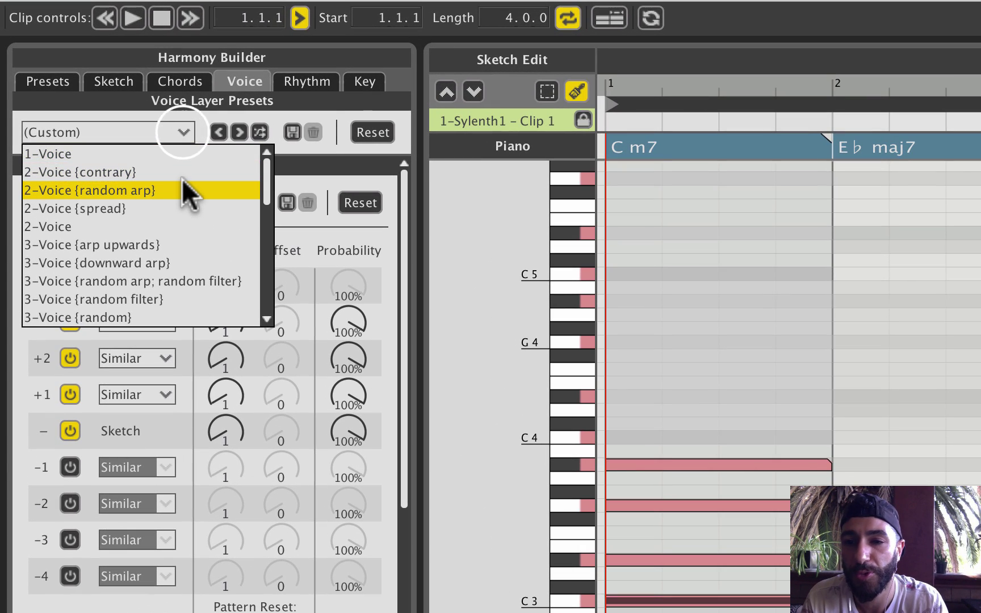
scroll(182, 181, down, 10)
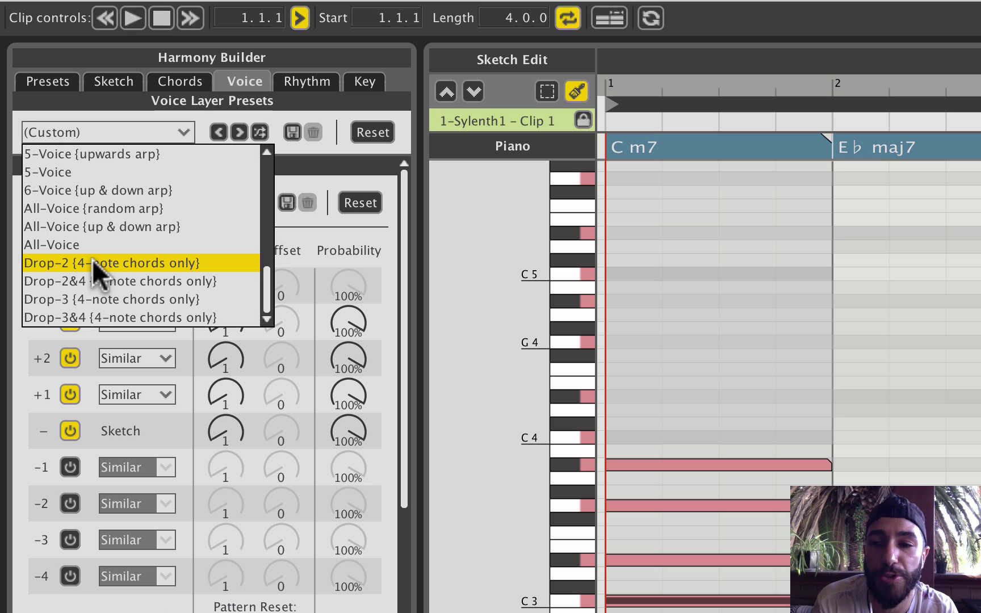
click(94, 262)
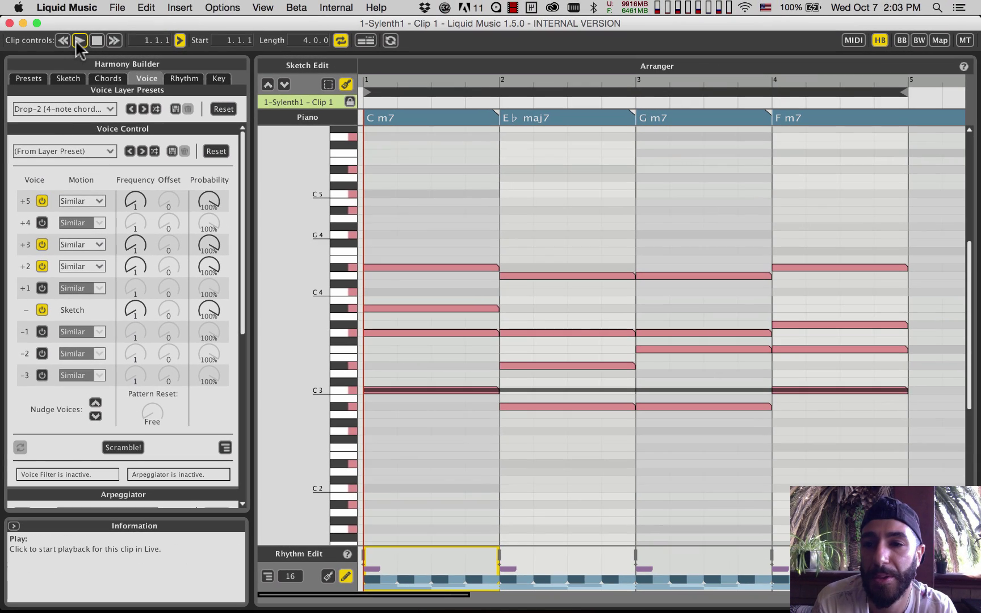
click(80, 41)
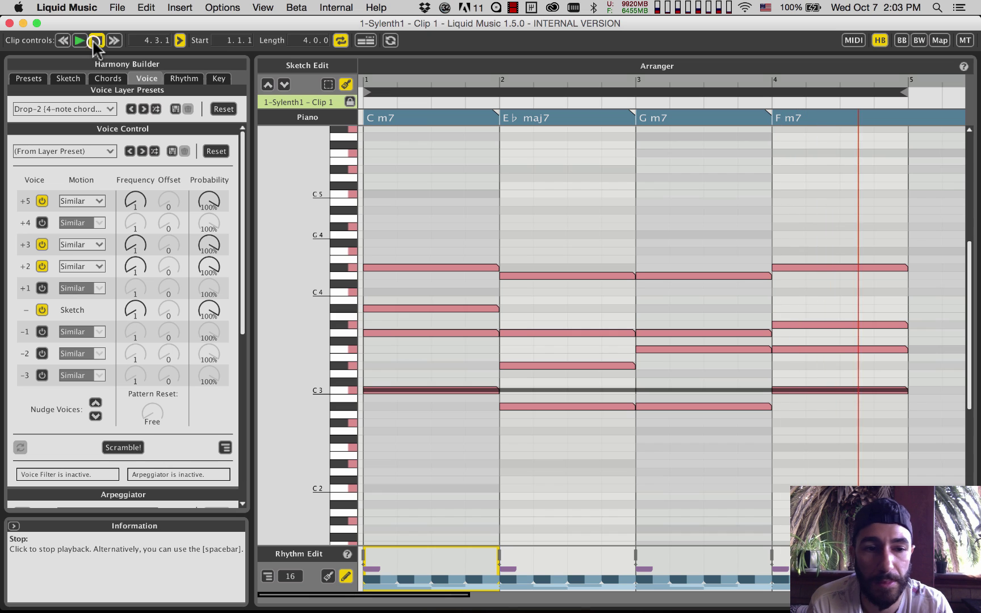
click(96, 41)
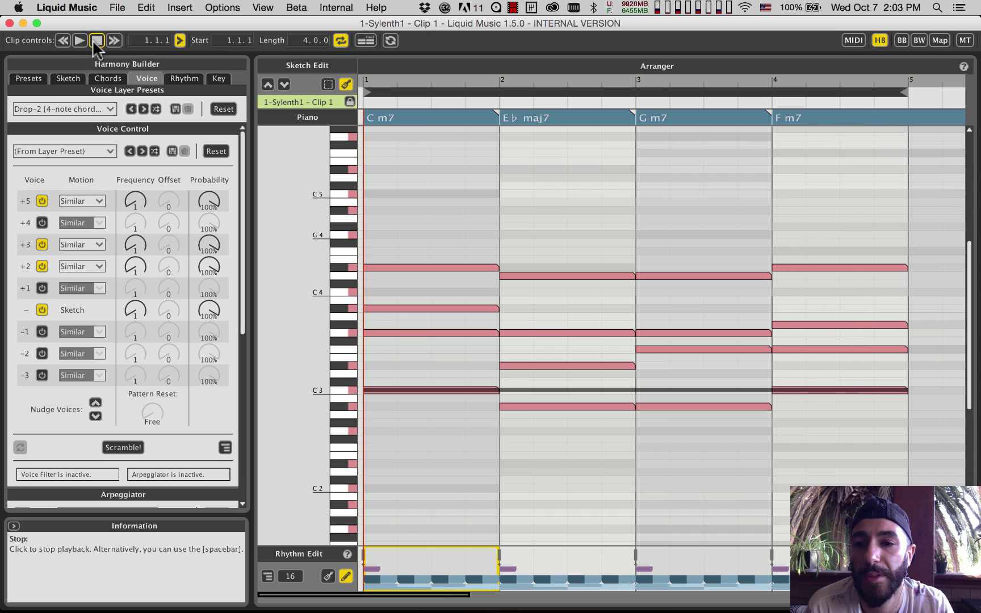
Switch the voice layer preset to "Drop-3 {4-note chords only}" and listen to the progression
click(108, 109)
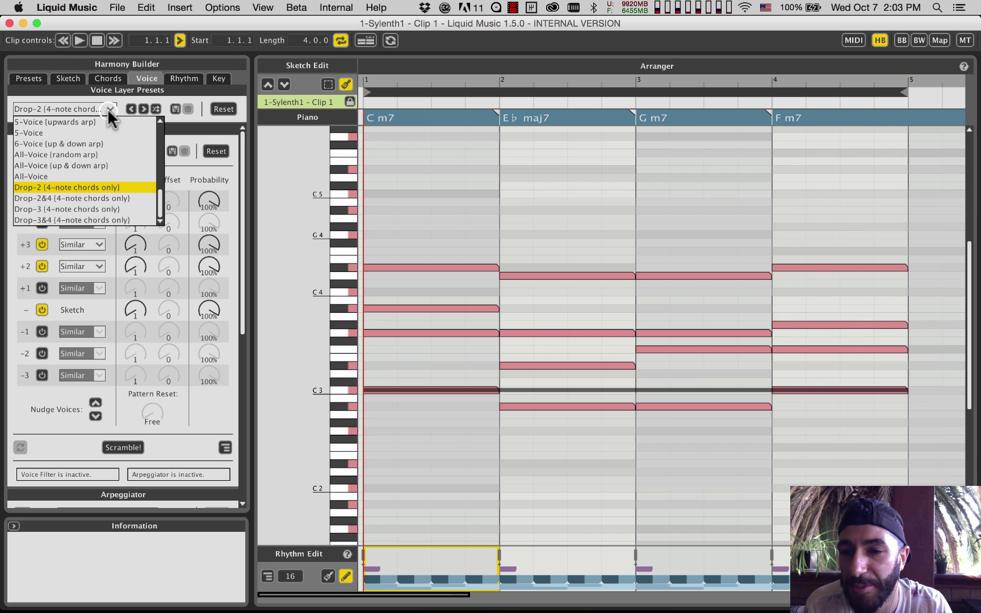
click(74, 209)
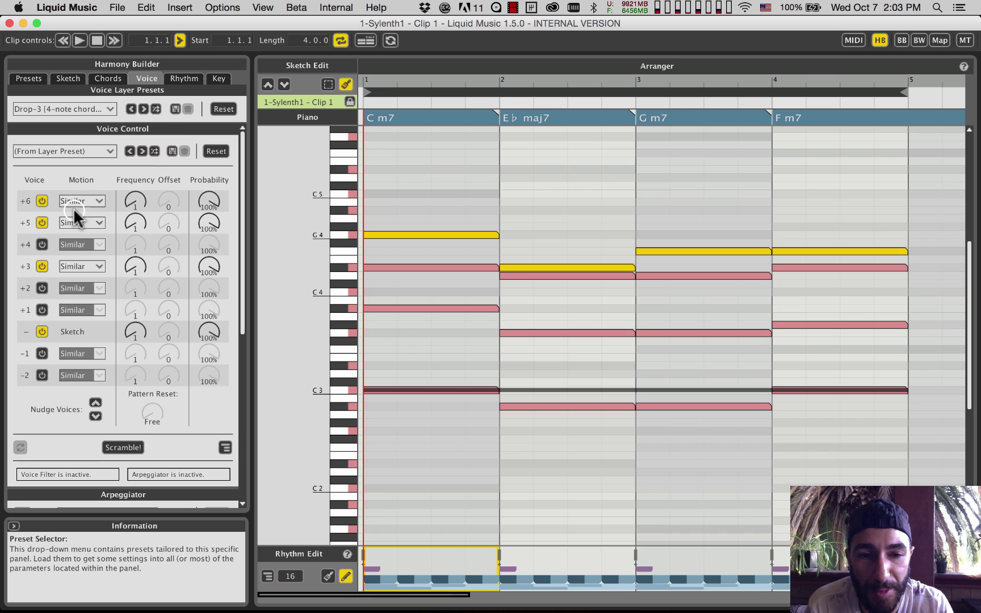
click(80, 41)
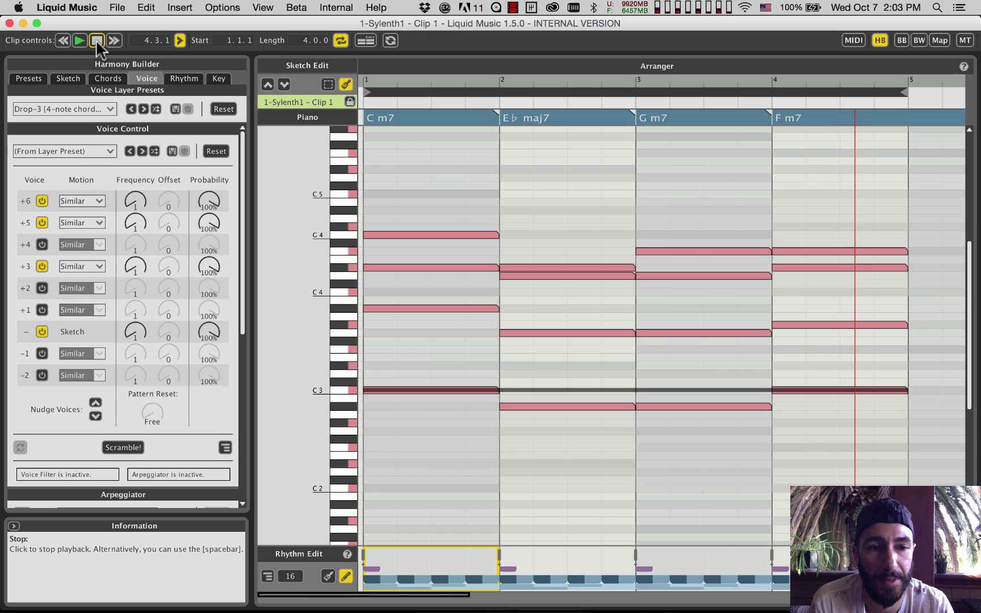
click(97, 40)
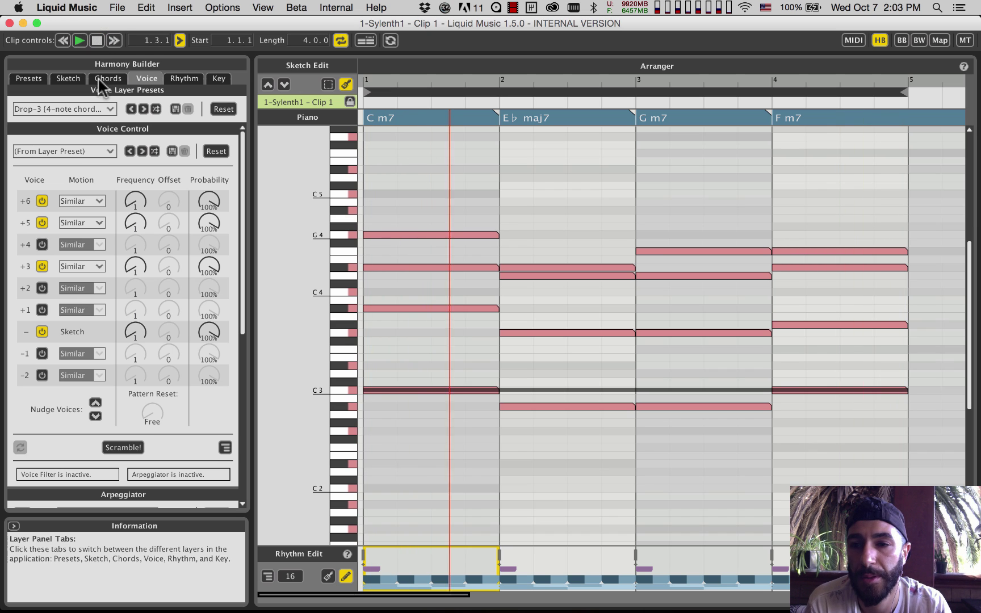
Try the voice layer preset "Drop-3&4 {4-note chords only}" and return to "Drop-3 {4-note chords only}"
click(110, 109)
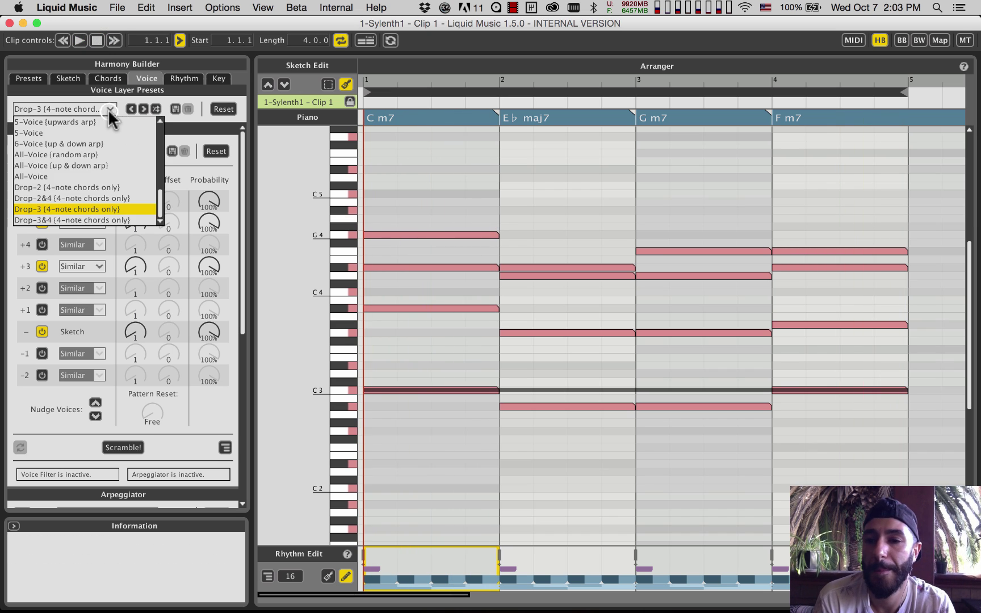
click(99, 220)
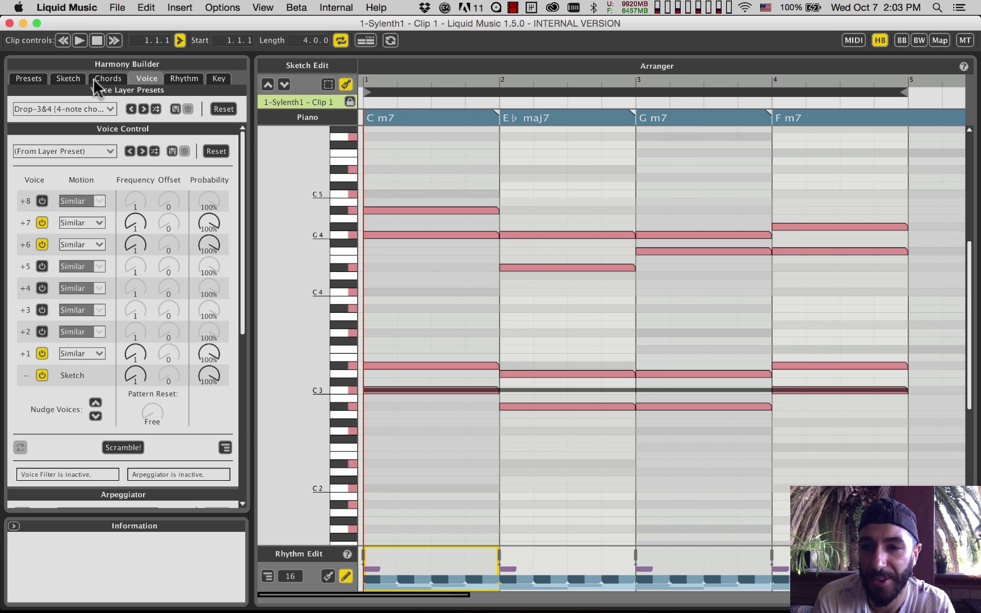
click(114, 104)
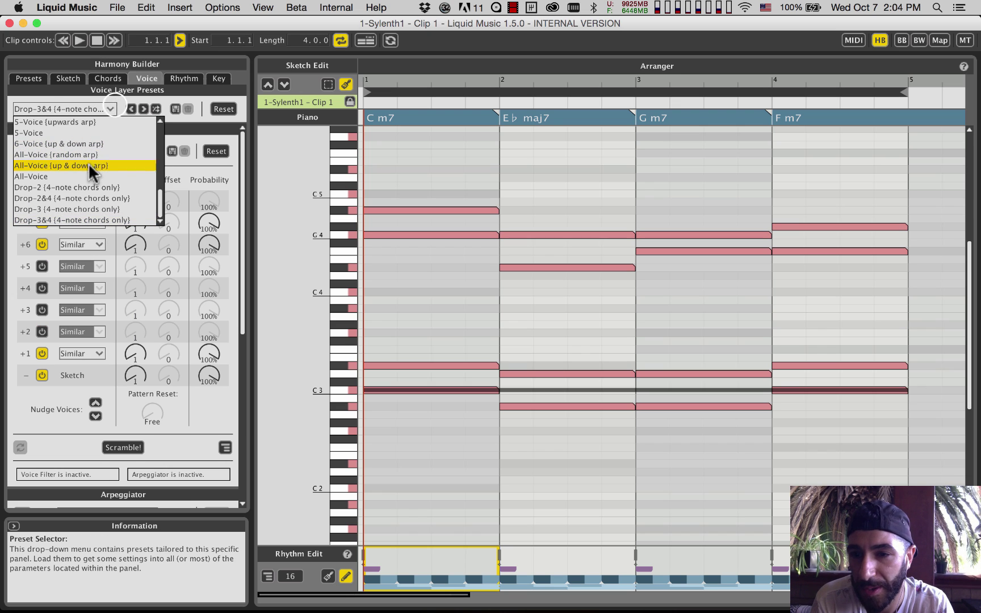
click(83, 208)
Apply the voice layer preset "Drop-2&4 {4-note chords only}", play the progression and stop playback
click(98, 109)
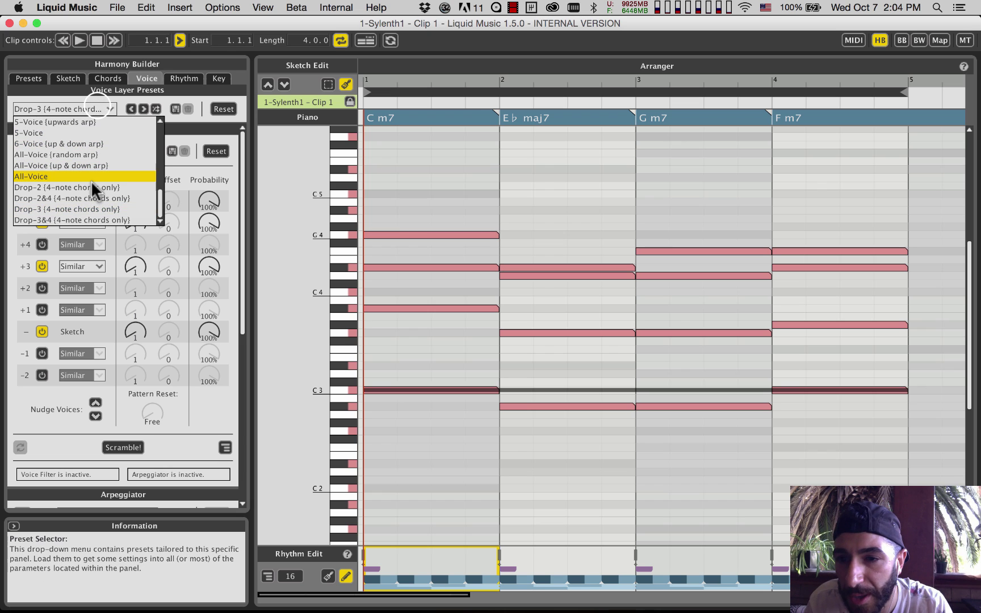
click(93, 197)
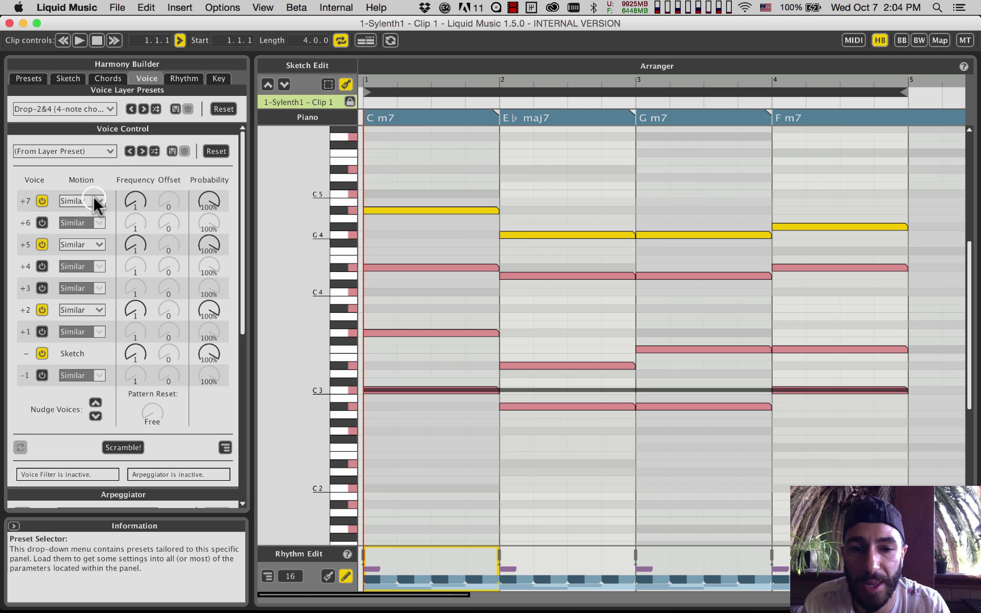
click(80, 41)
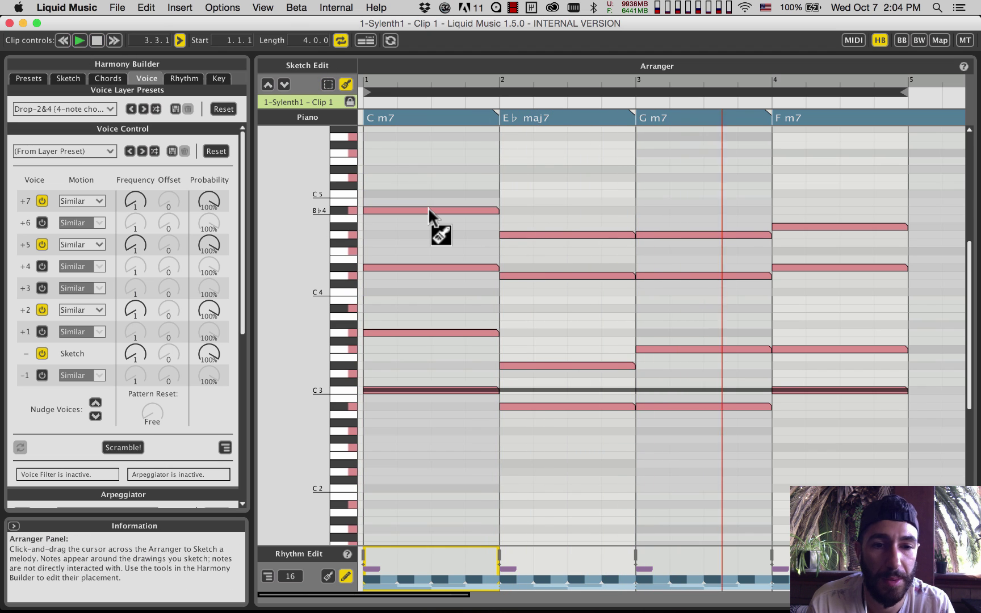
click(97, 39)
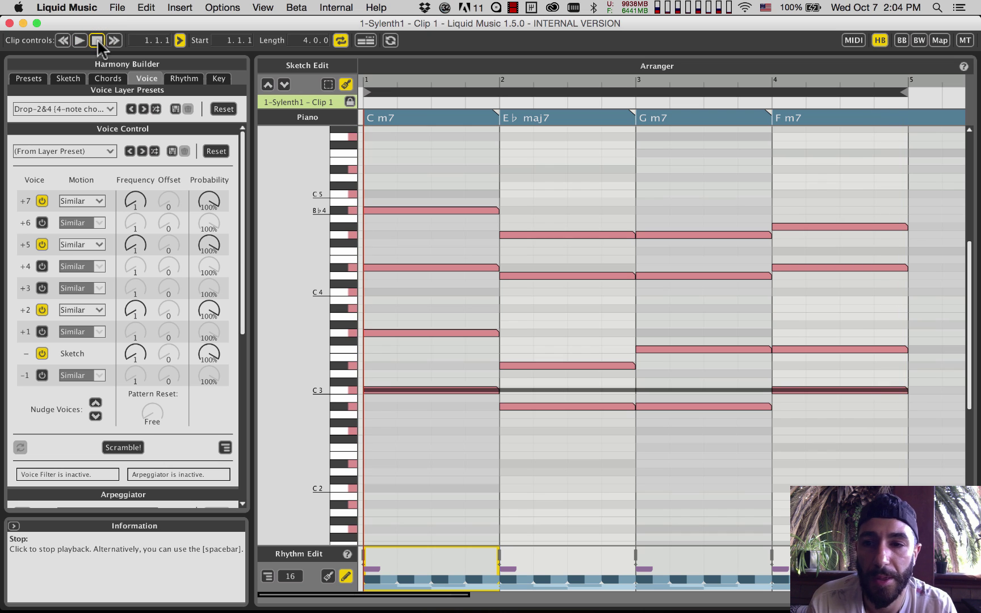